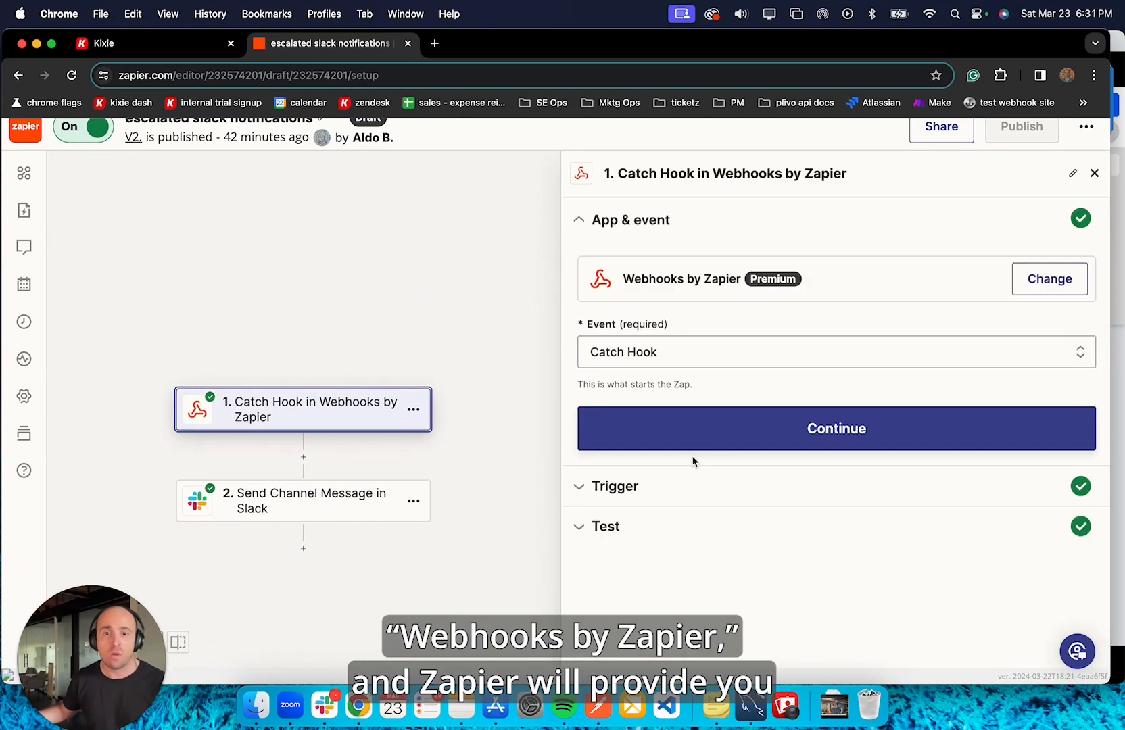
# - Open the Catch Hook trigger's test section and copy its custom webhook URL
pyautogui.click(650, 540)
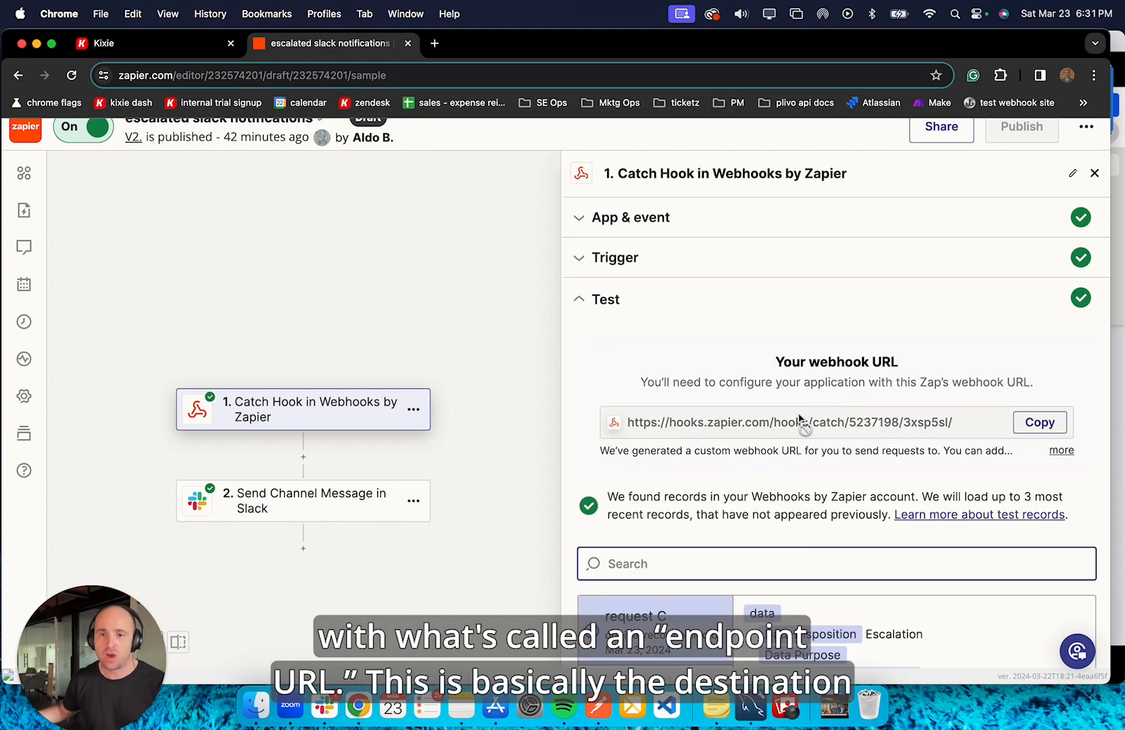
pyautogui.scroll(-4, 751, 426)
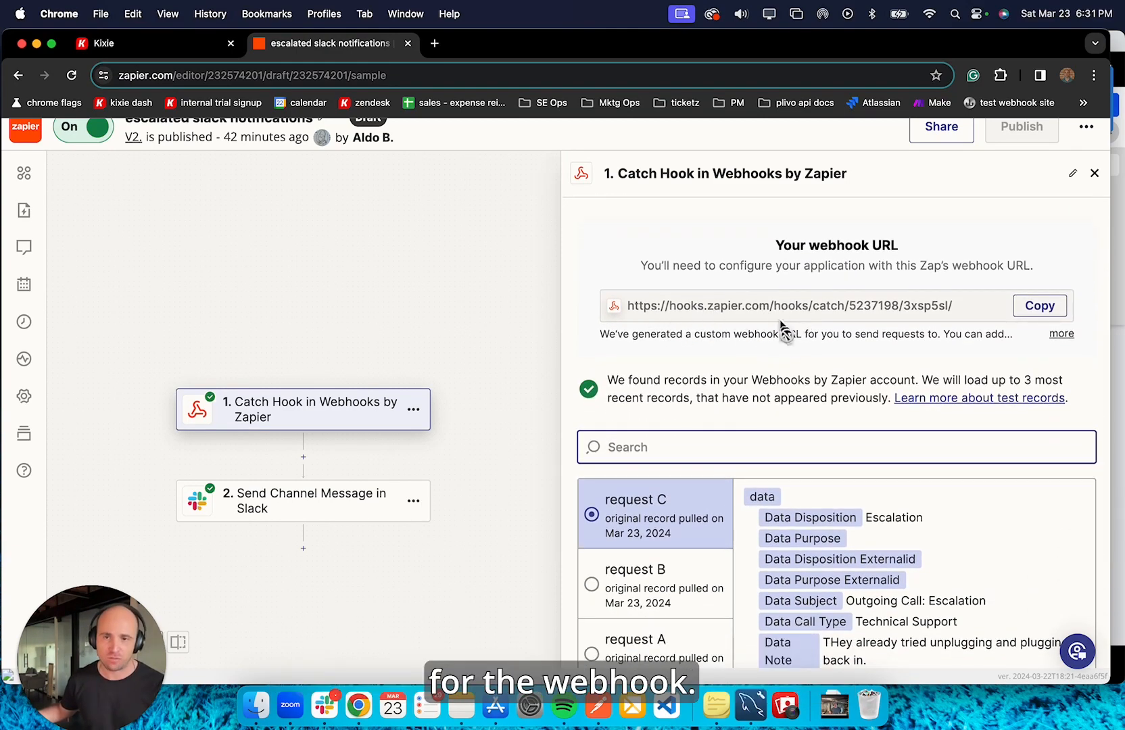
pyautogui.click(981, 317)
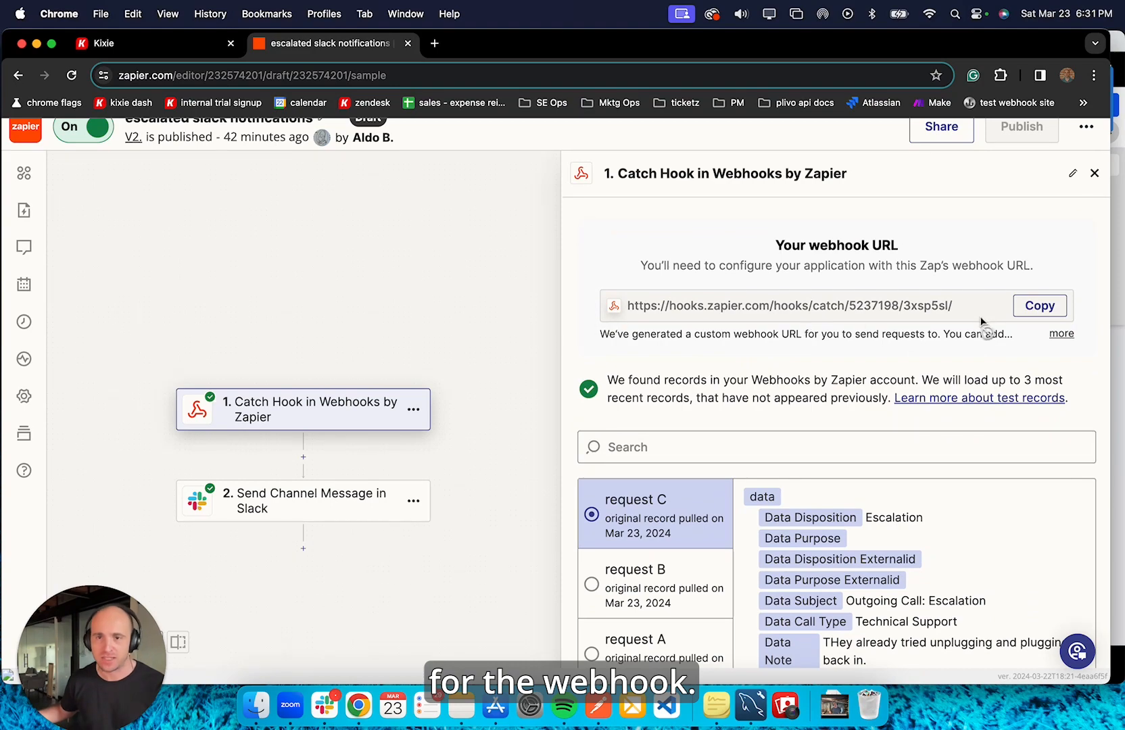
pyautogui.click(1039, 306)
# - Switch to Kixie's edit form for the Escalation webhook and select the address in its Webhook Url field
pyautogui.click(168, 43)
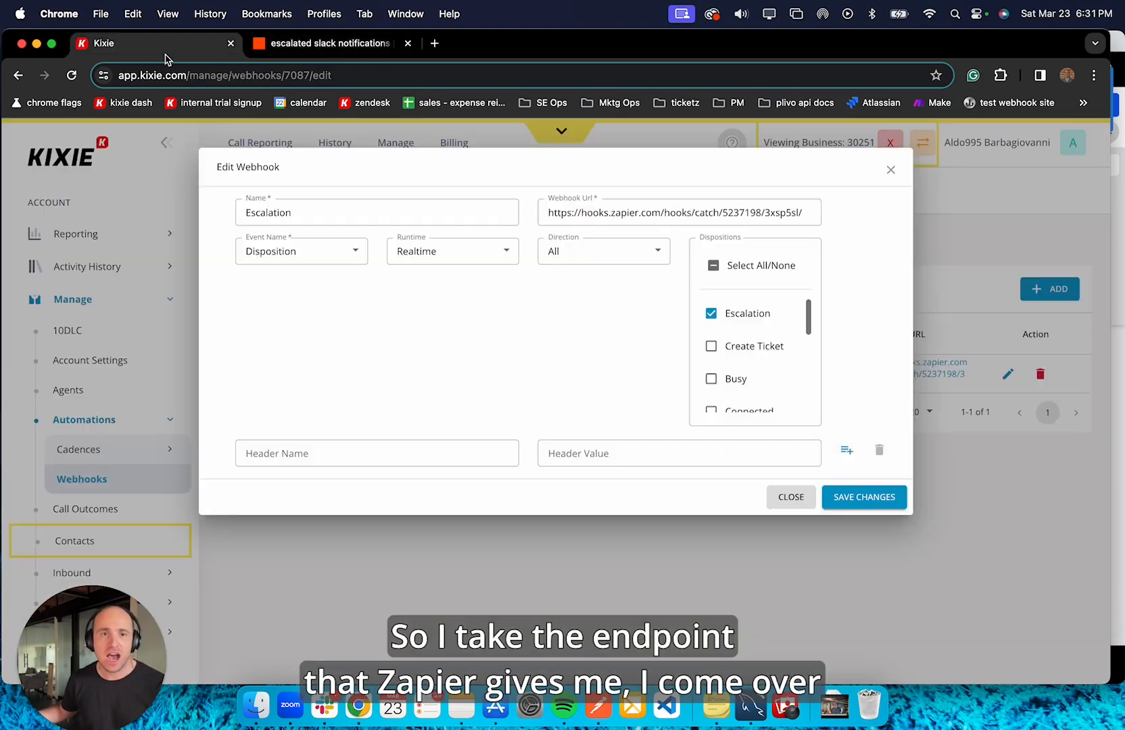
pyautogui.click(561, 217)
pyautogui.moveTo(552, 215); pyautogui.dragTo(773, 261)
pyautogui.click(554, 377)
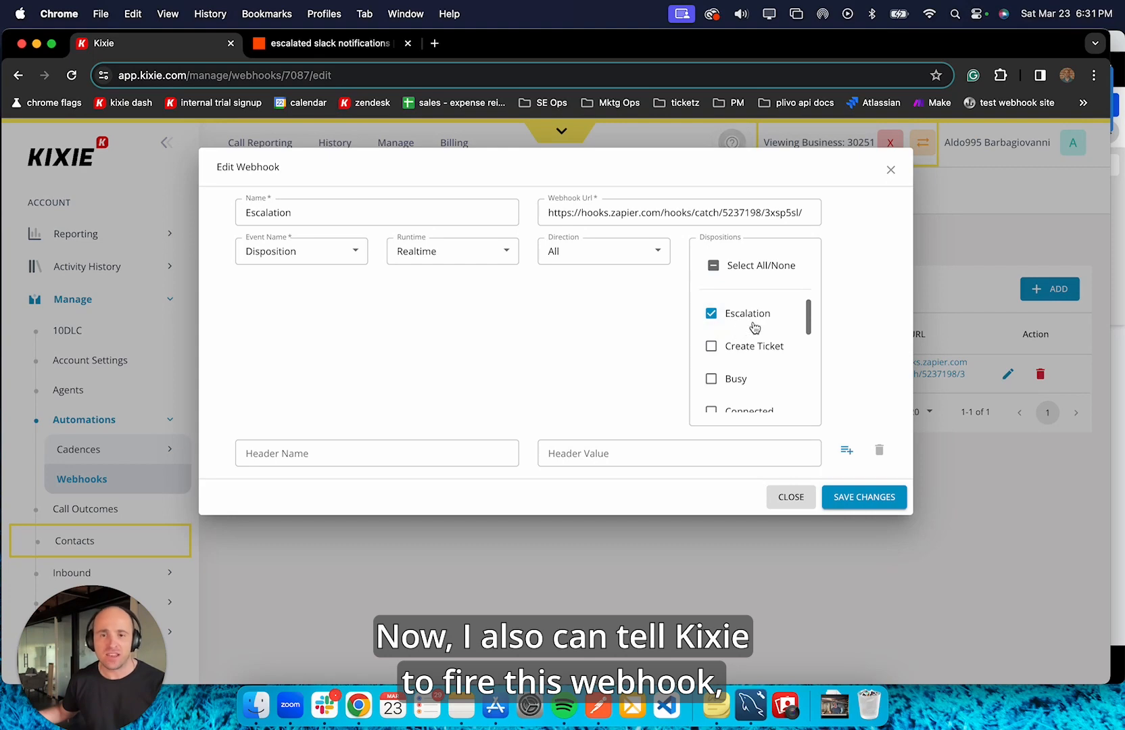
# - Limit the webhook's dispositions to Escalation only and save the changes
pyautogui.scroll(-1, 752, 326)
pyautogui.scroll(1, 753, 327)
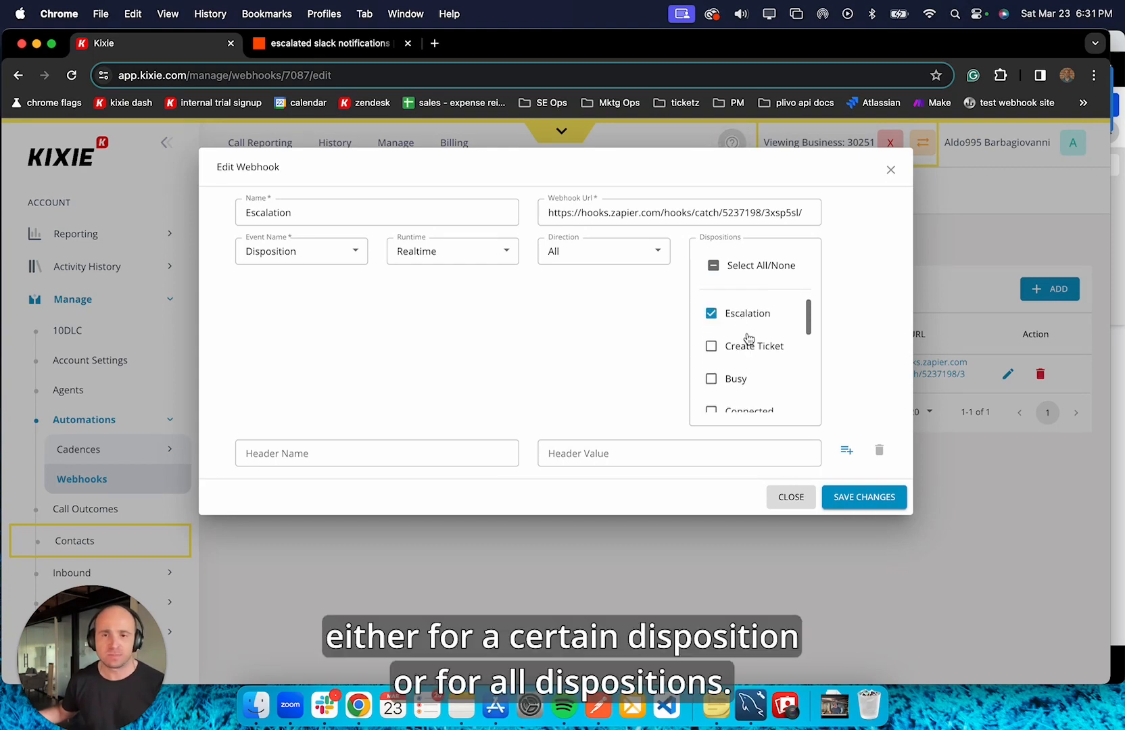
pyautogui.click(713, 265)
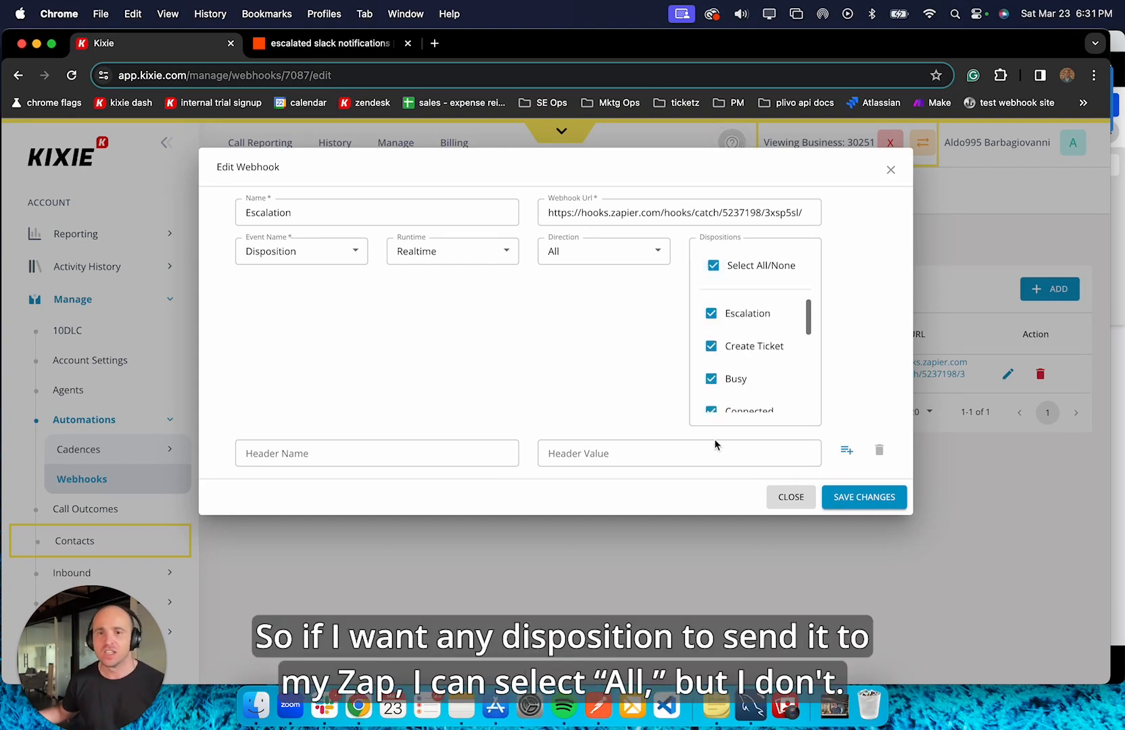
pyautogui.scroll(-5, 753, 369)
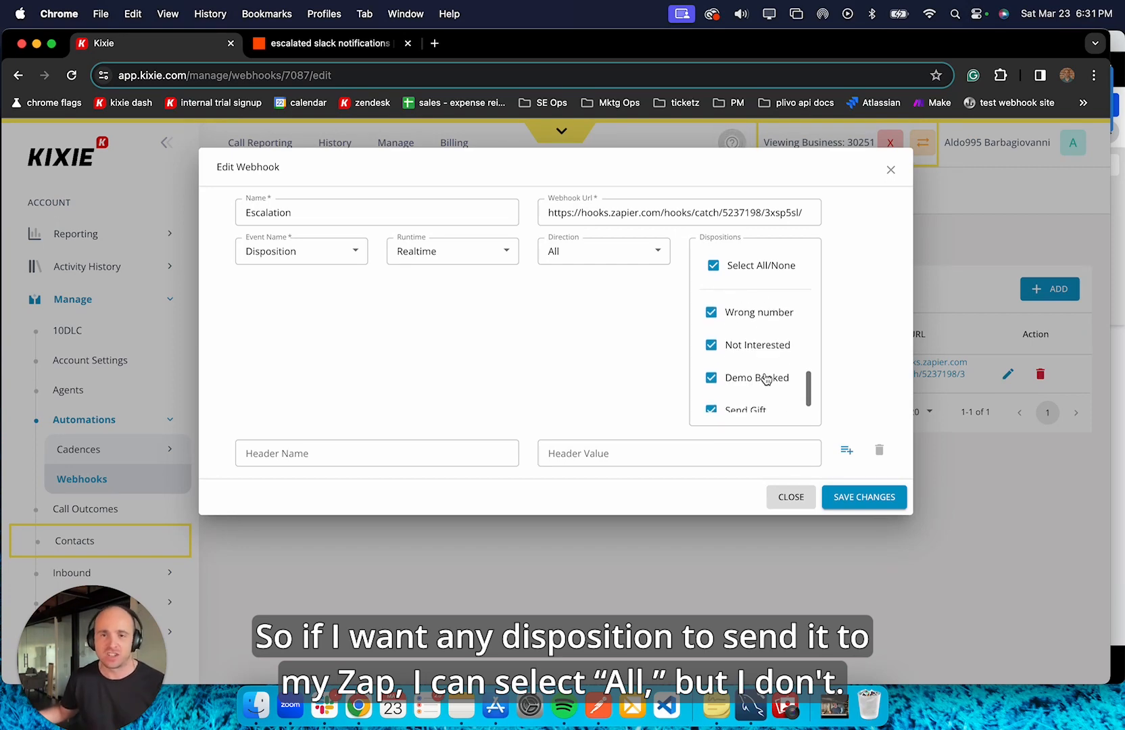
pyautogui.scroll(5, 757, 375)
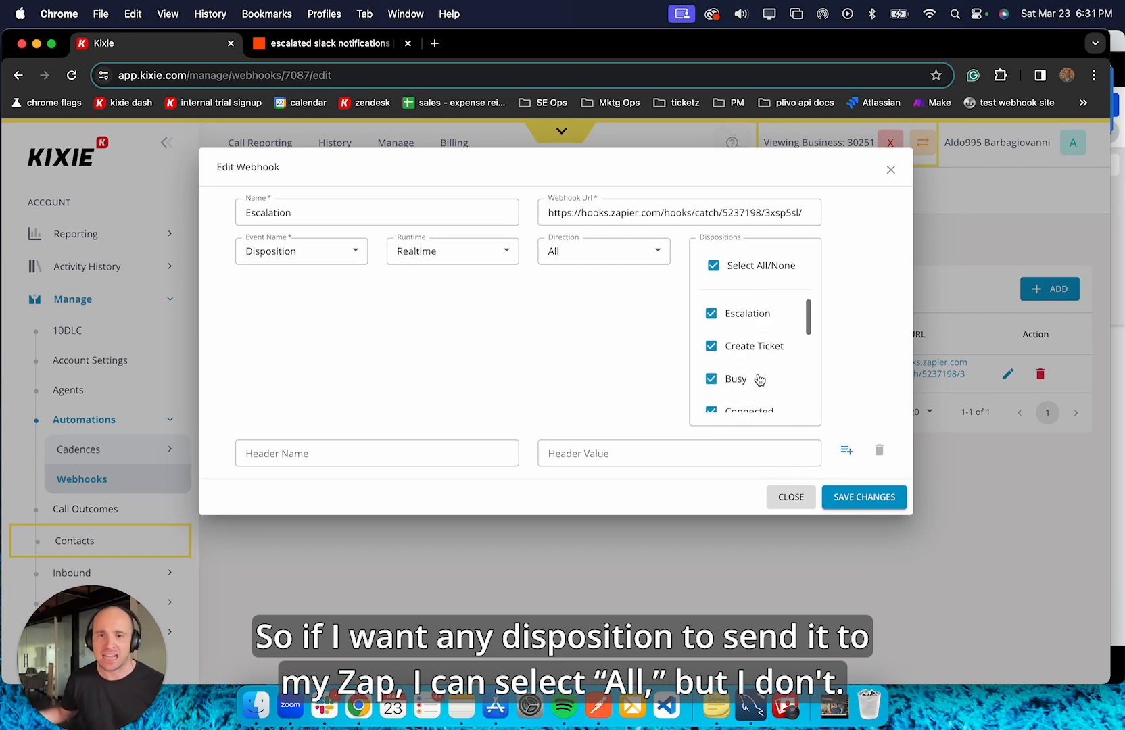
pyautogui.click(713, 265)
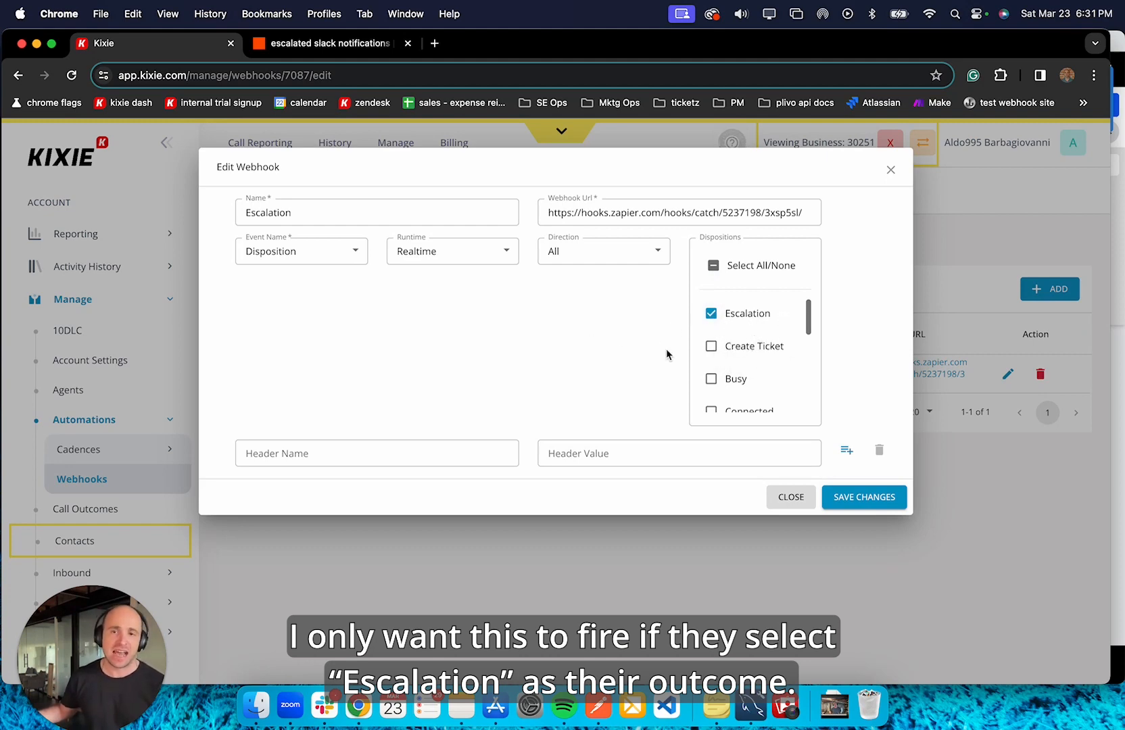
pyautogui.click(866, 498)
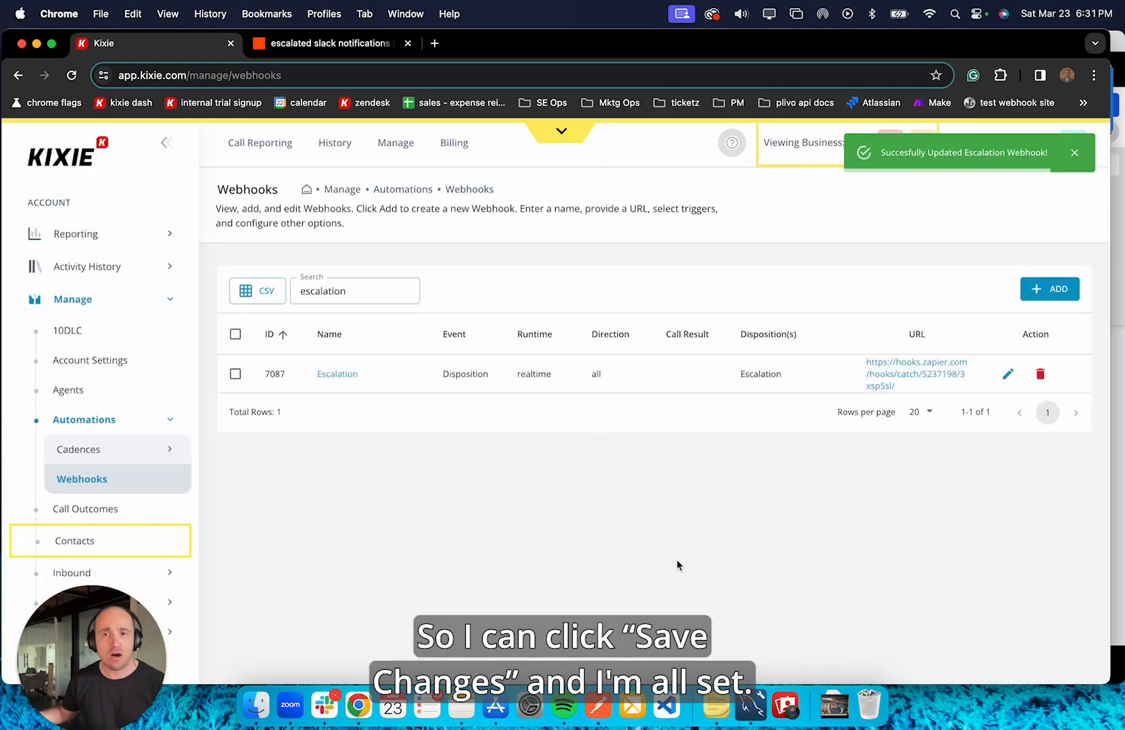
# - Return to the Zap's Catch Hook test records in Zapier, taking a brief look at the Kixie PowerCall dialer
pyautogui.click(330, 46)
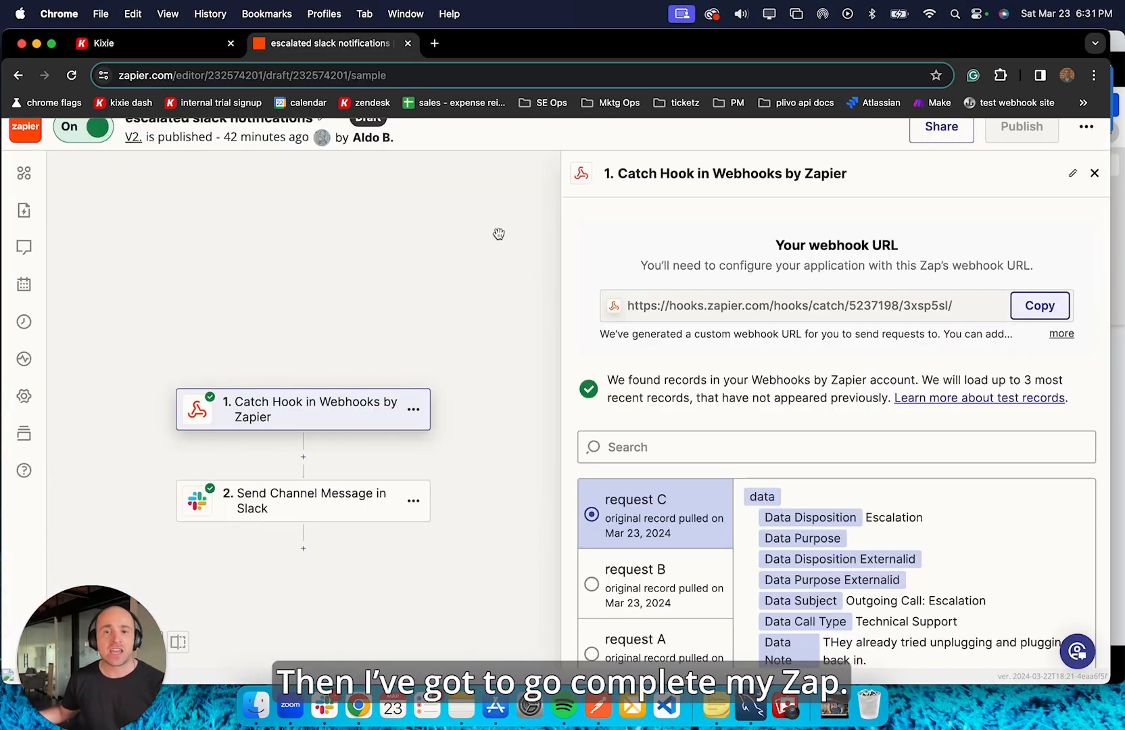
pyautogui.scroll(-3, 703, 376)
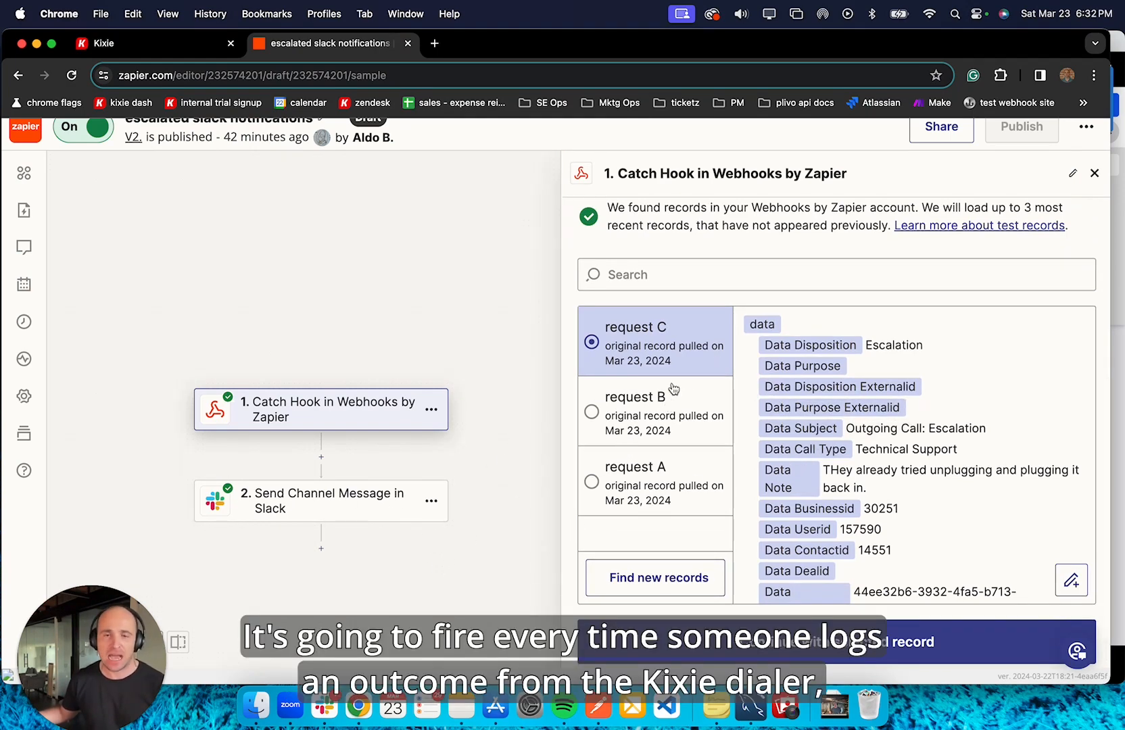
pyautogui.click(1119, 281)
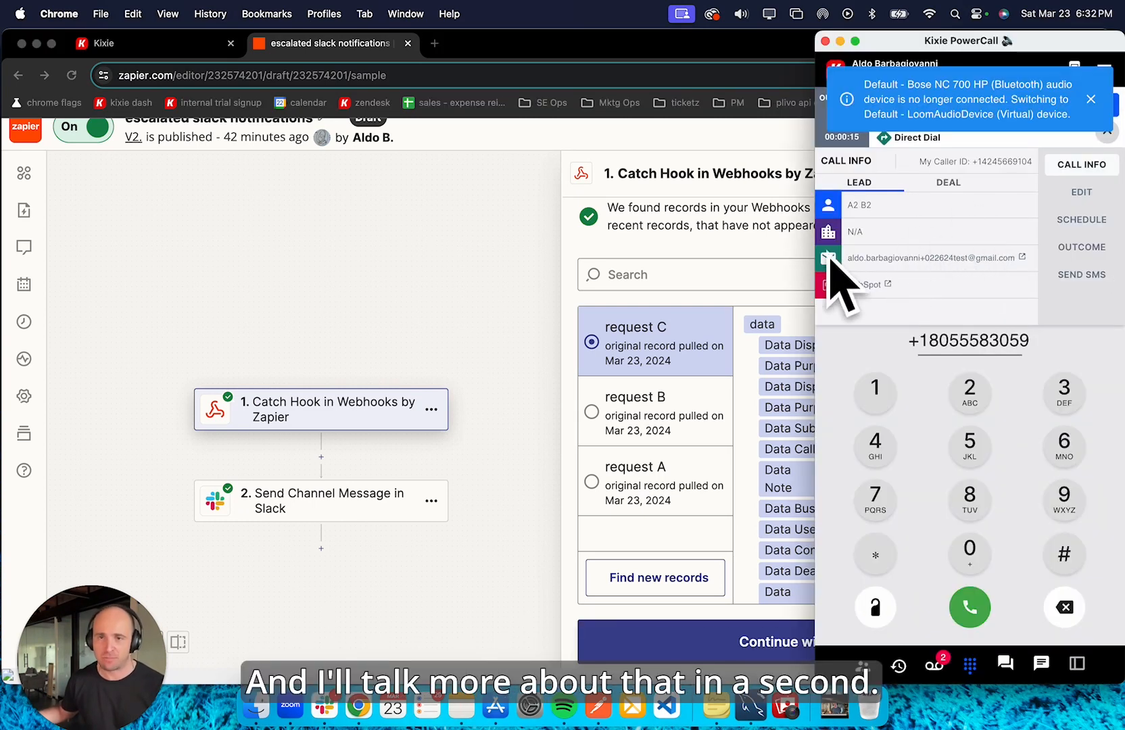
pyautogui.click(412, 307)
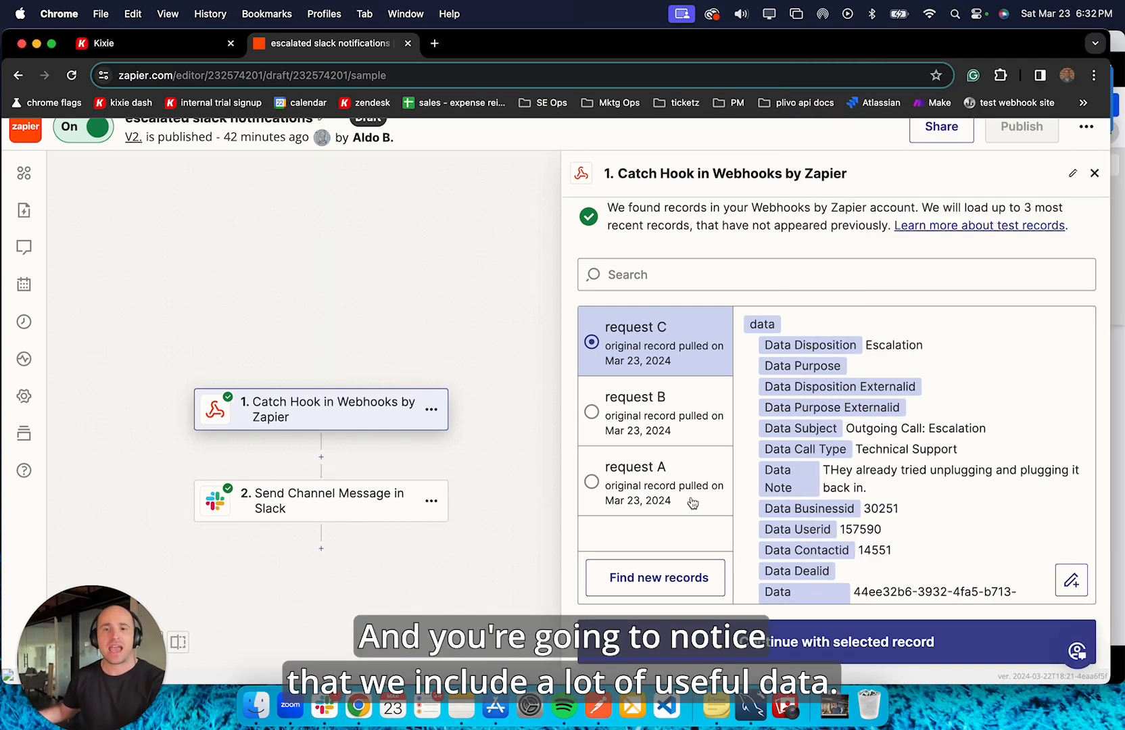
# - Search the test records for "crmlink" and highlight the HubSpot contact link in request C's call details
pyautogui.scroll(2, 692, 503)
pyautogui.click(707, 313)
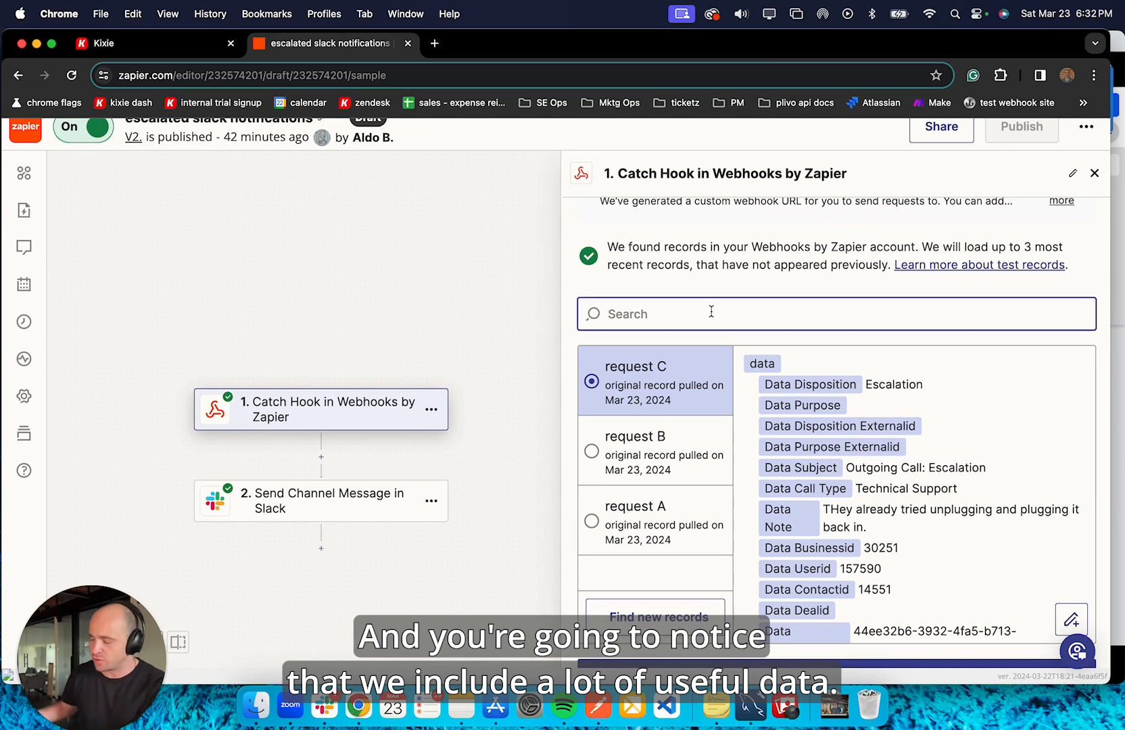
pyautogui.write('c')
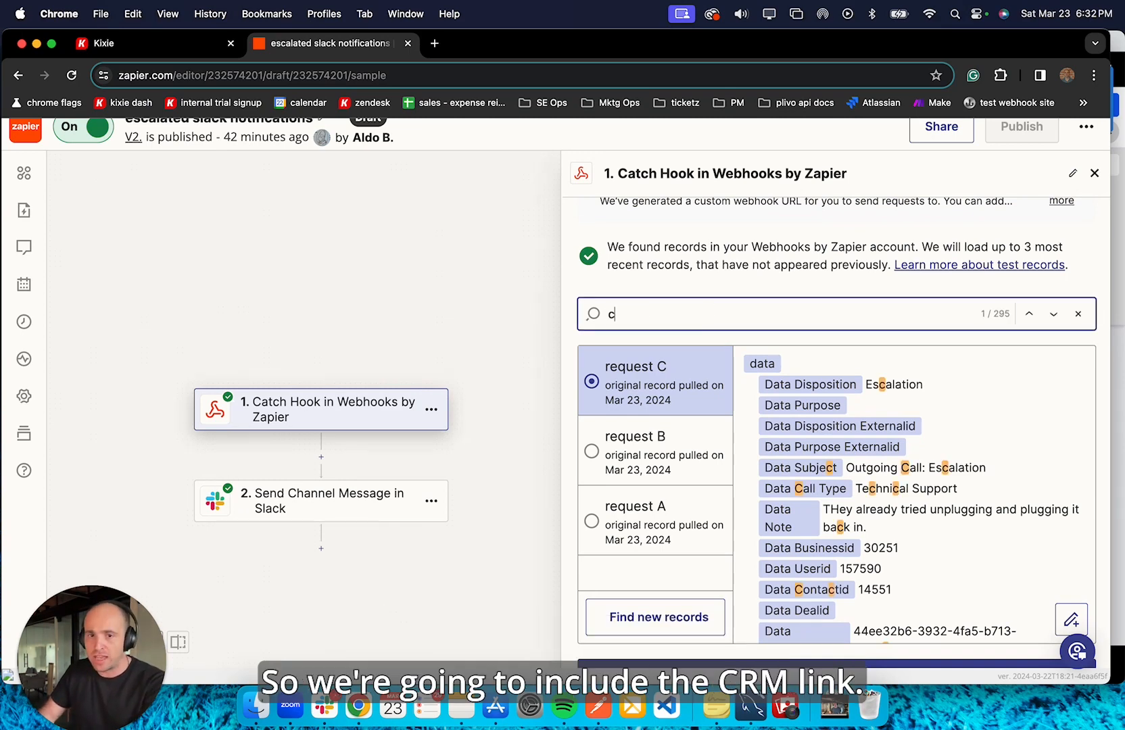
pyautogui.write('rmlink')
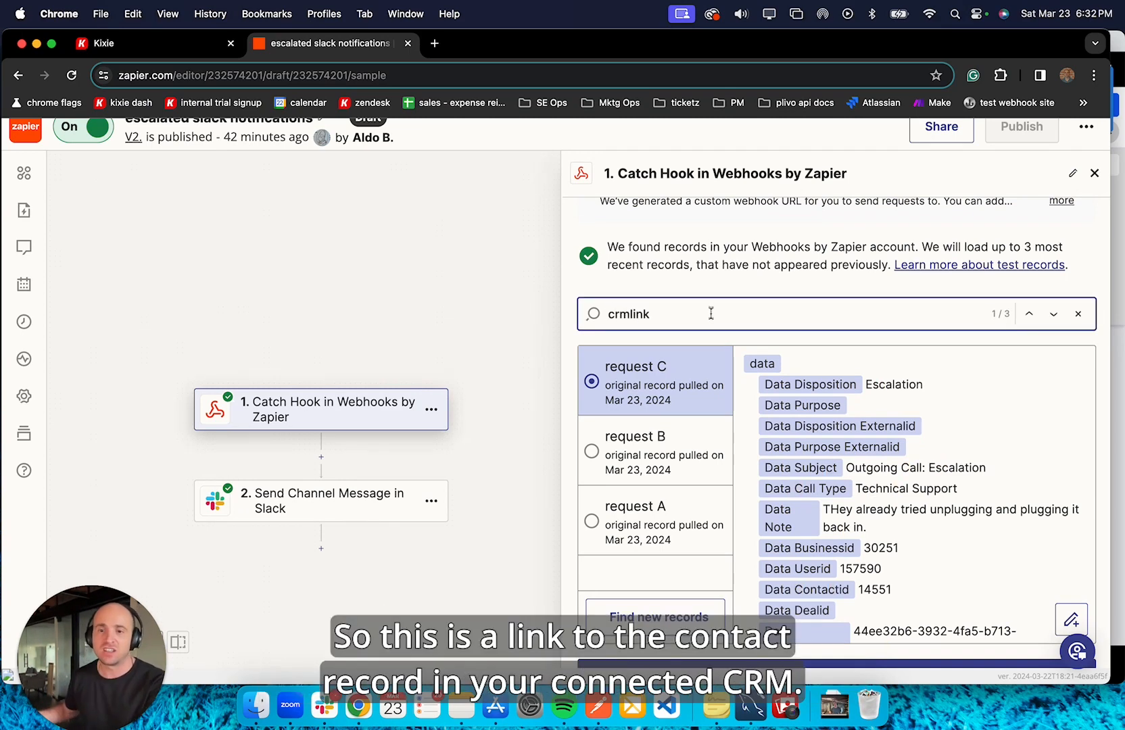
pyautogui.scroll(-10, 905, 556)
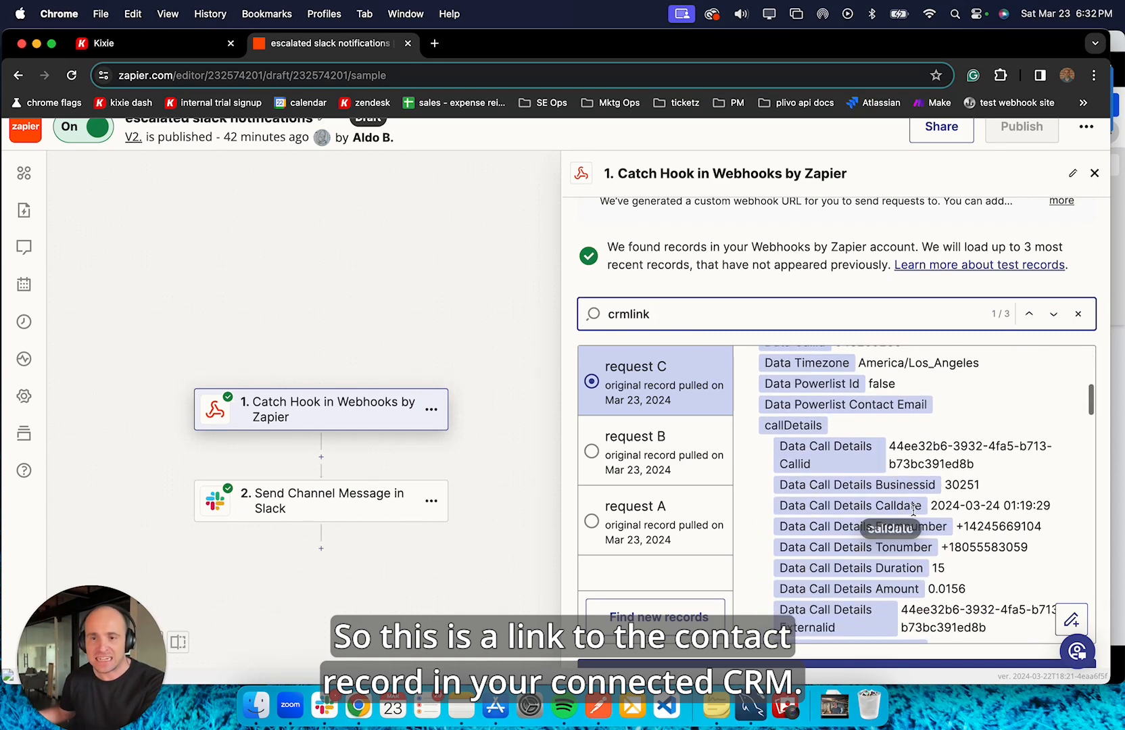
pyautogui.scroll(-10, 917, 512)
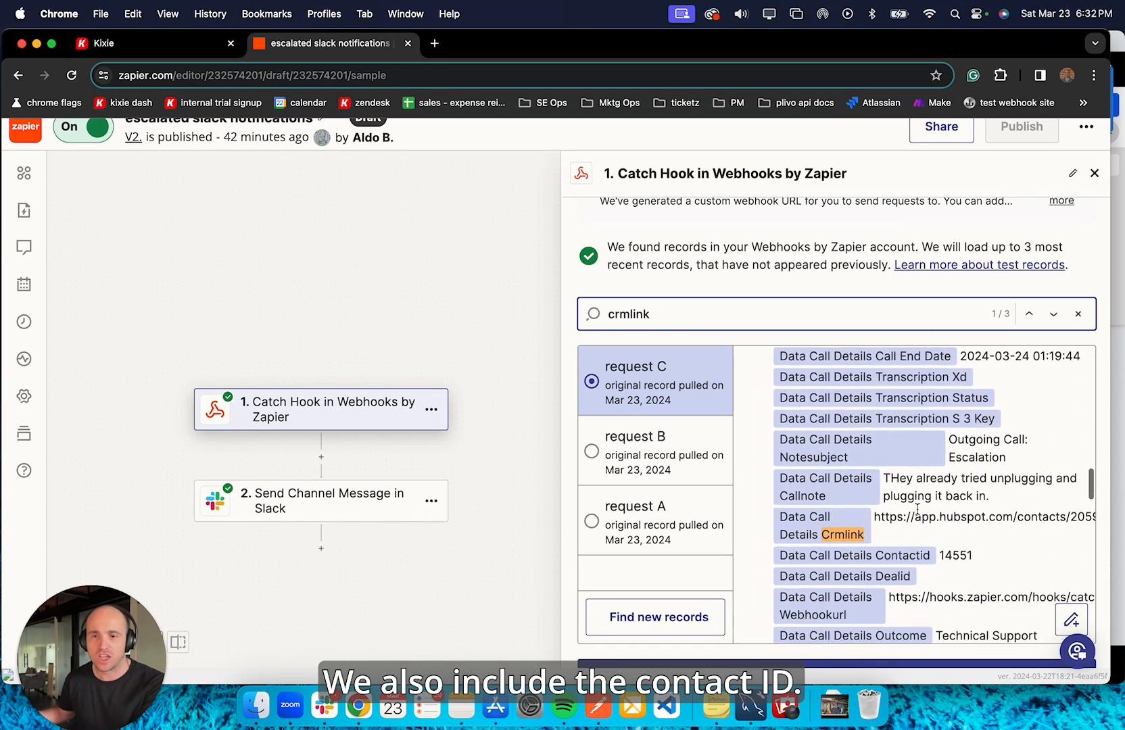
pyautogui.hscroll(4, 909, 515)
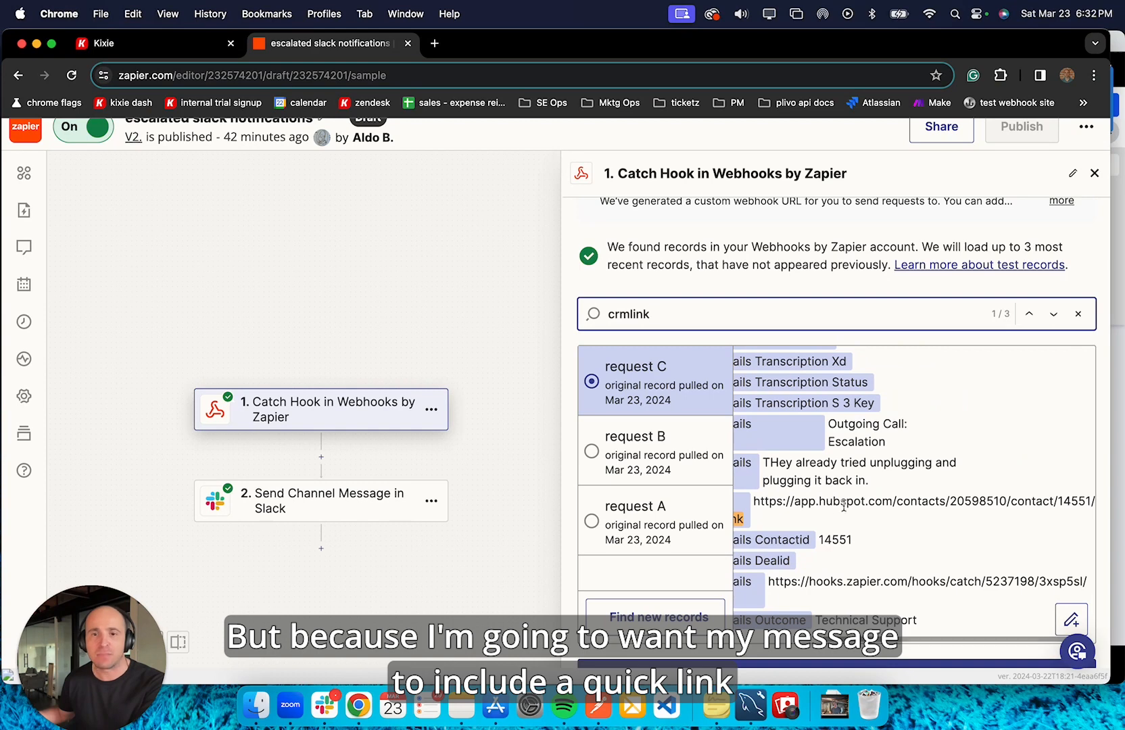
pyautogui.click(771, 504)
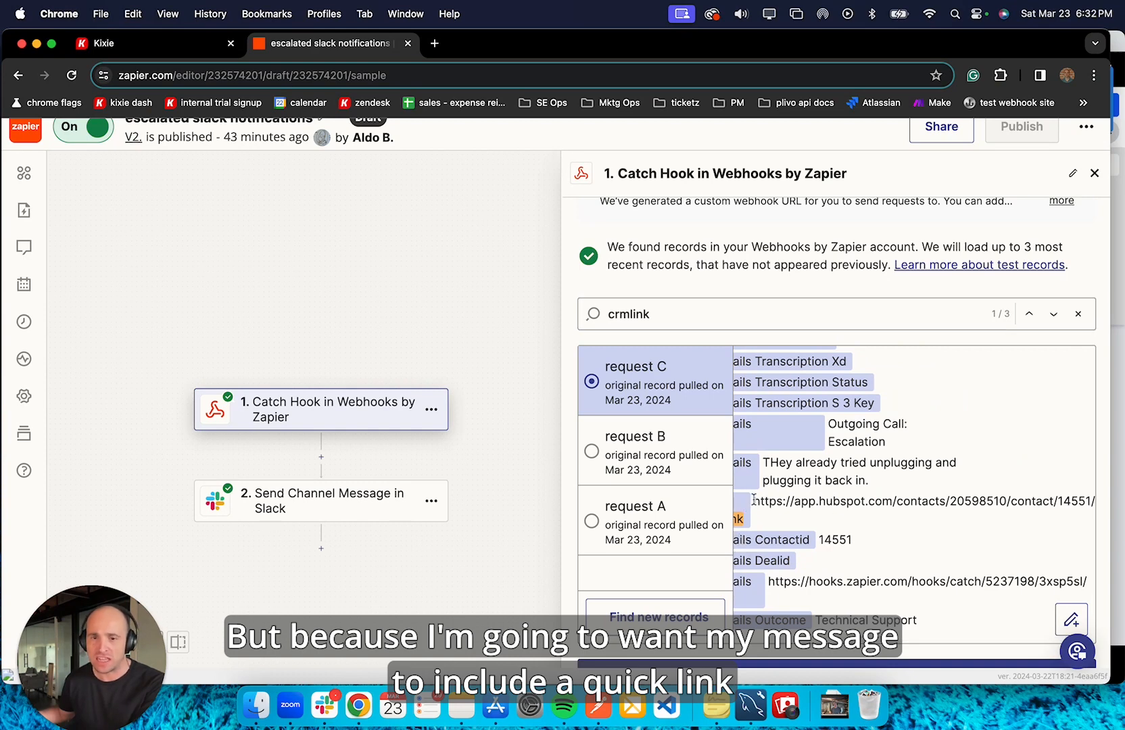
pyautogui.moveTo(753, 499); pyautogui.dragTo(1042, 495)
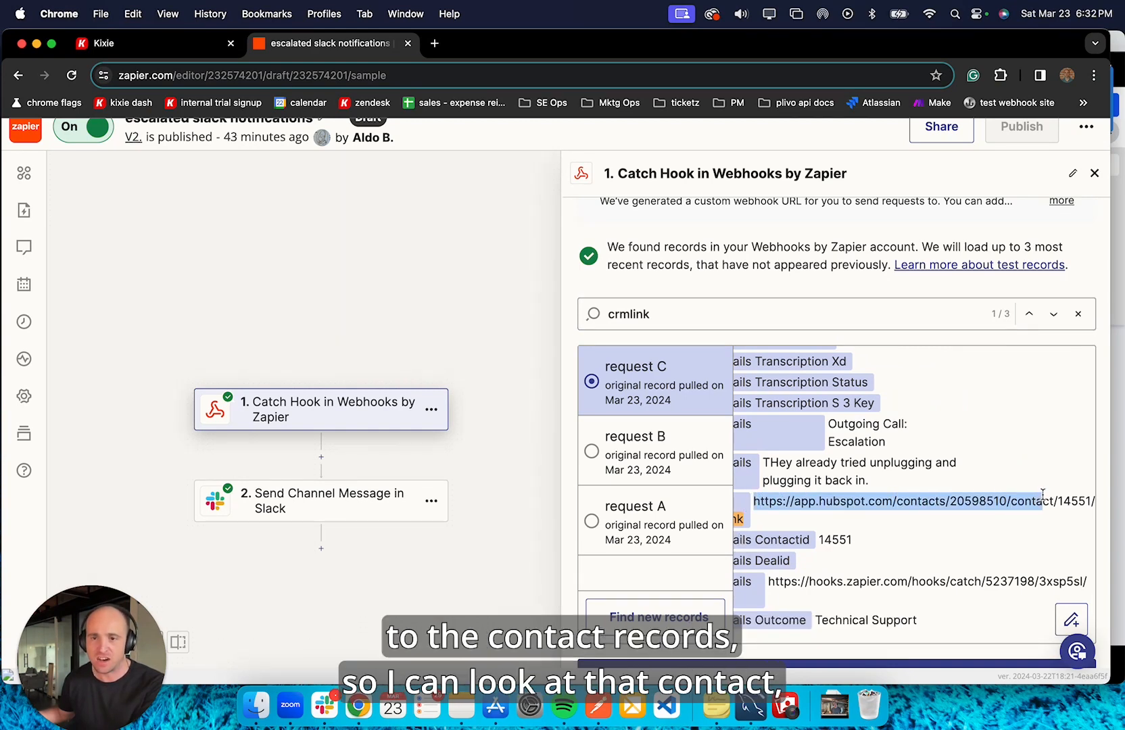
pyautogui.hscroll(-3, 849, 506)
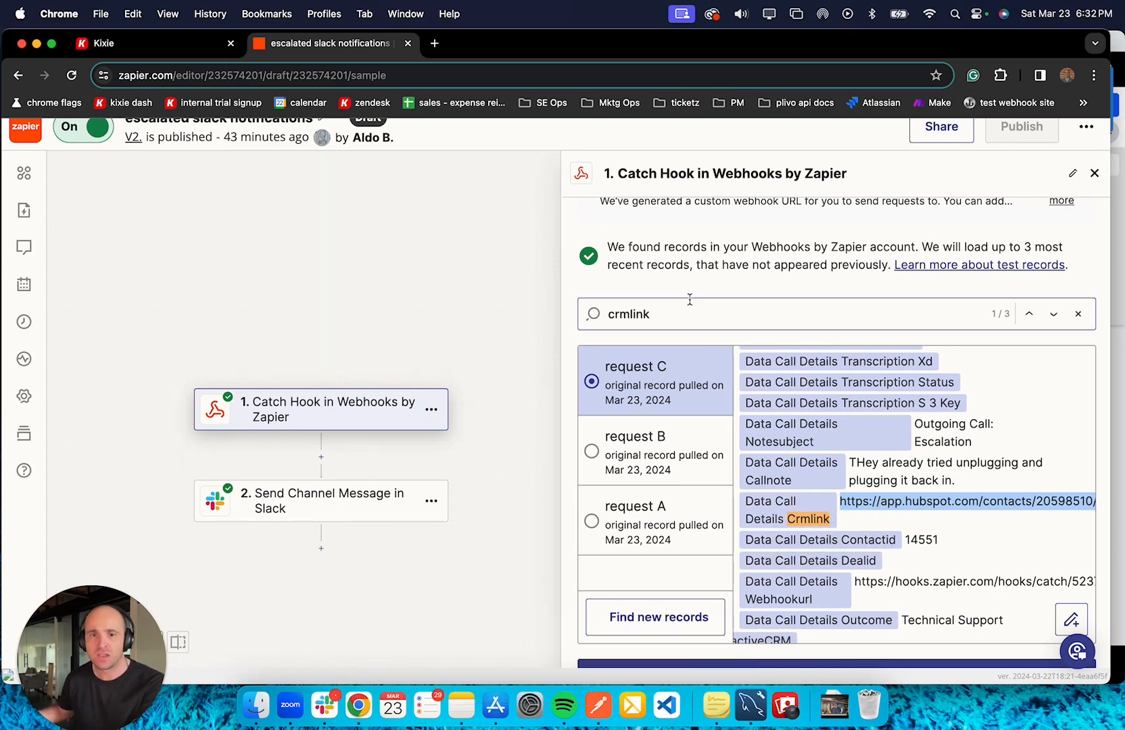
# - Search the test records for "recording" and look through request C's data for the call recording field
pyautogui.click(689, 319)
pyautogui.press('super+a')
pyautogui.write('reco')
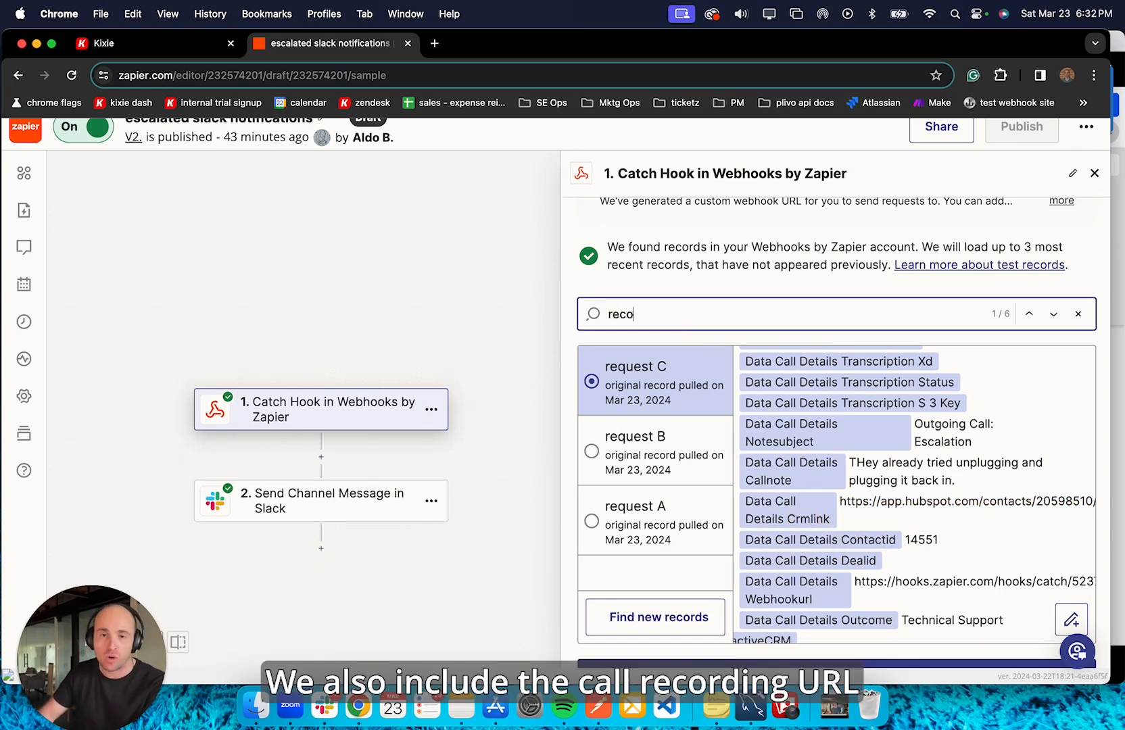
pyautogui.write('rding')
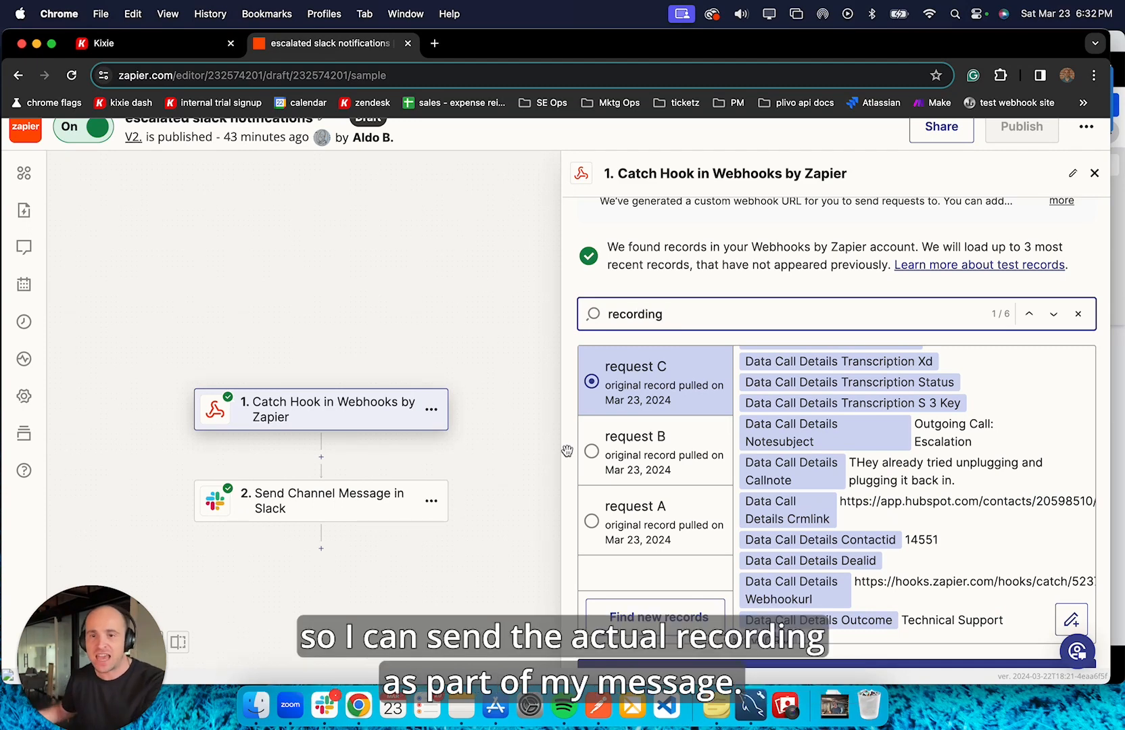
pyautogui.scroll(-10, 869, 535)
pyautogui.scroll(-10, 869, 535)
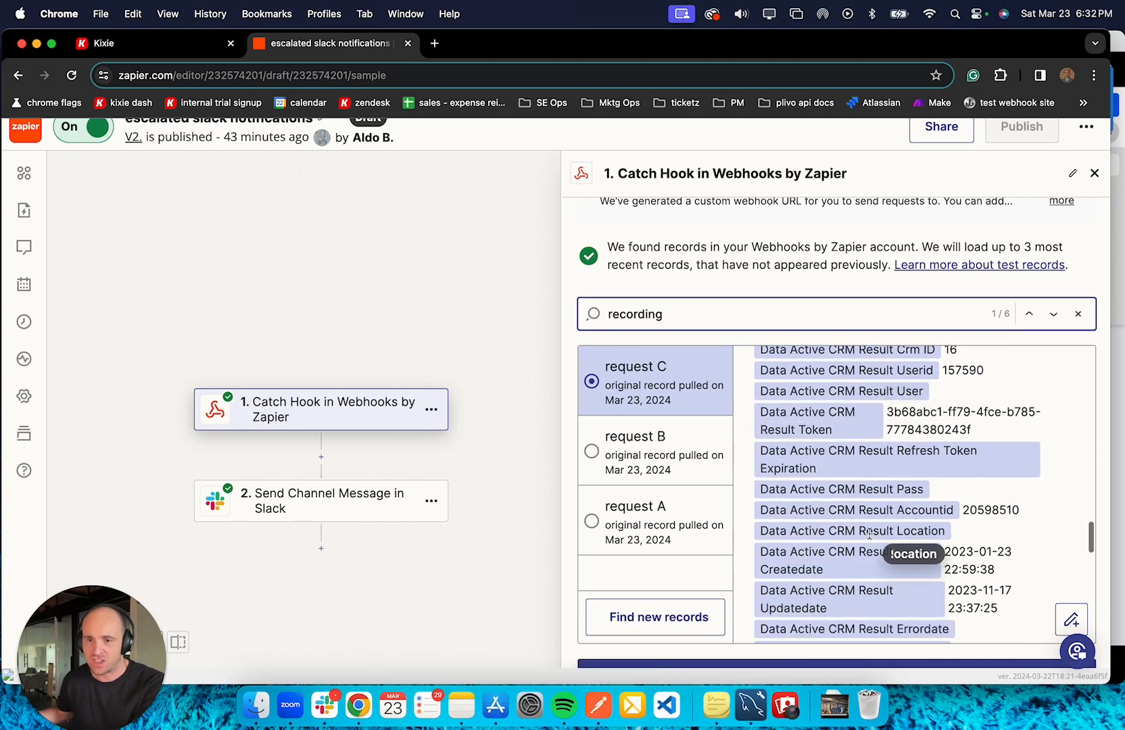
pyautogui.scroll(-10, 870, 534)
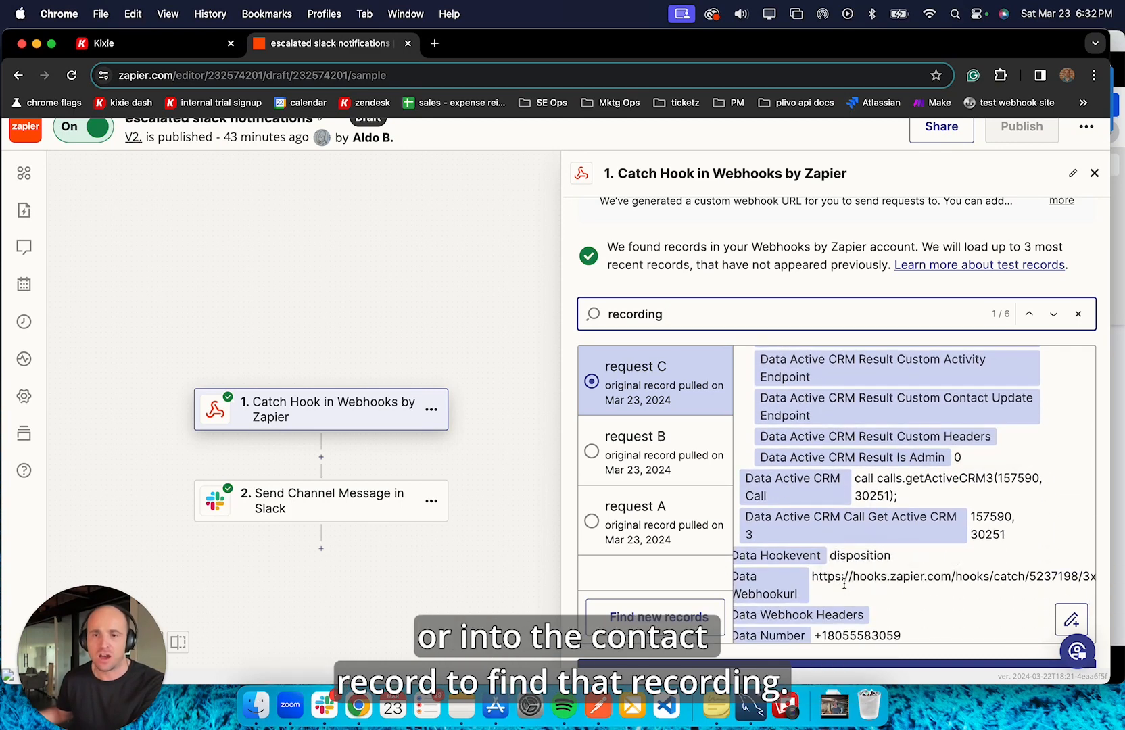
pyautogui.scroll(-5, 843, 582)
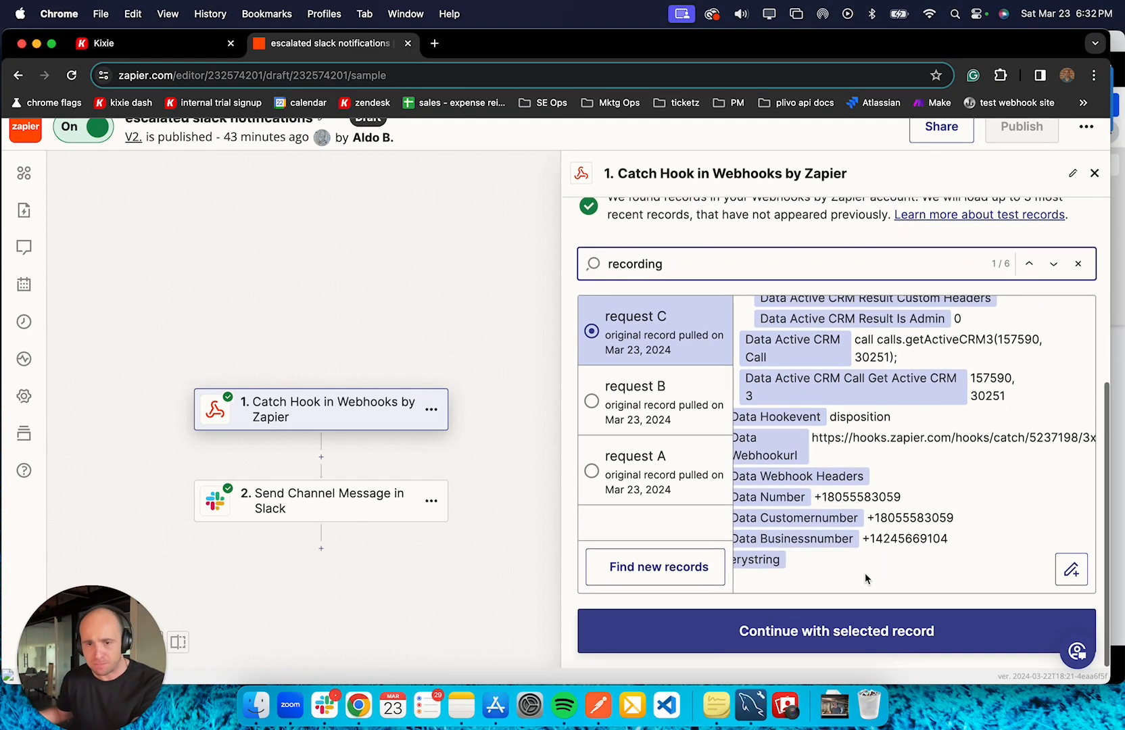
pyautogui.scroll(3, 869, 528)
pyautogui.scroll(8, 874, 480)
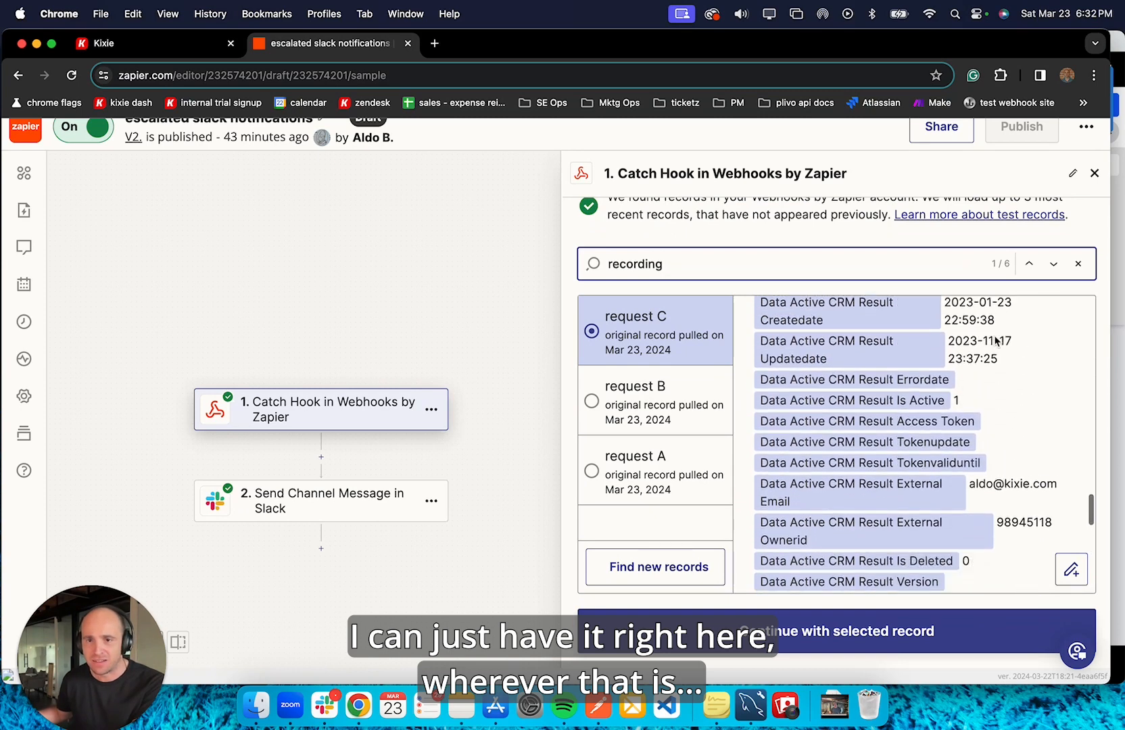
# - Refine the search to "recordingurl", go to the match in request A and locate the recording URL field
pyautogui.write('url')
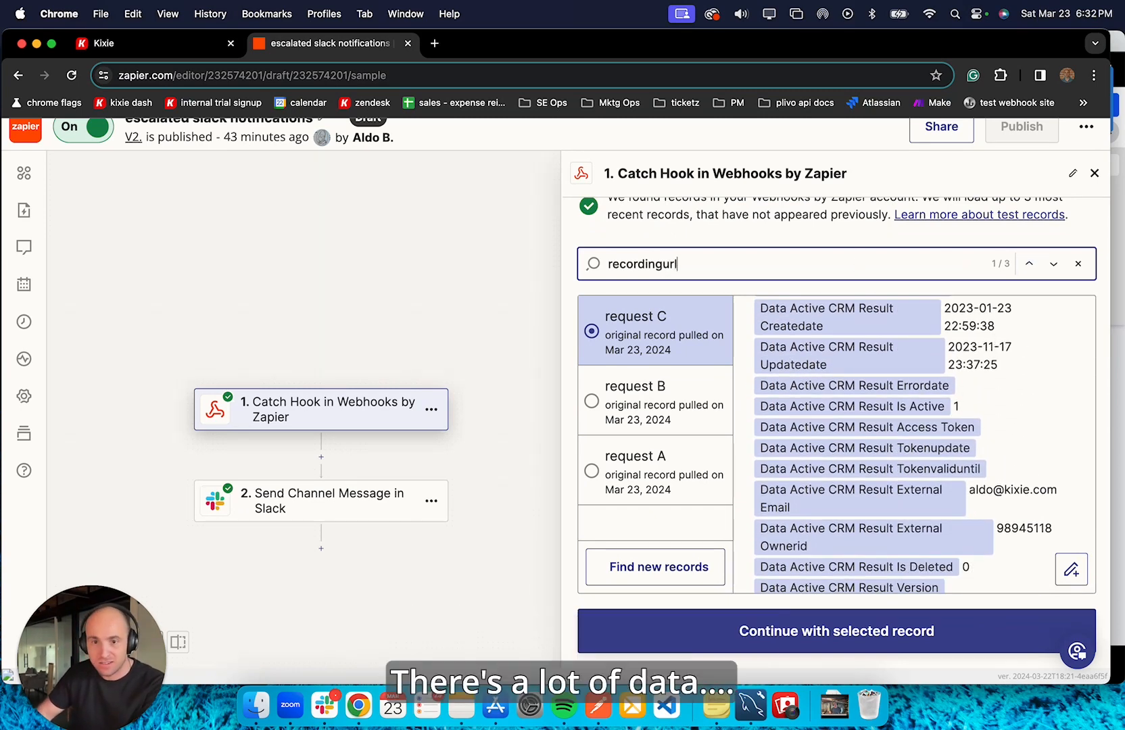
pyautogui.click(1027, 270)
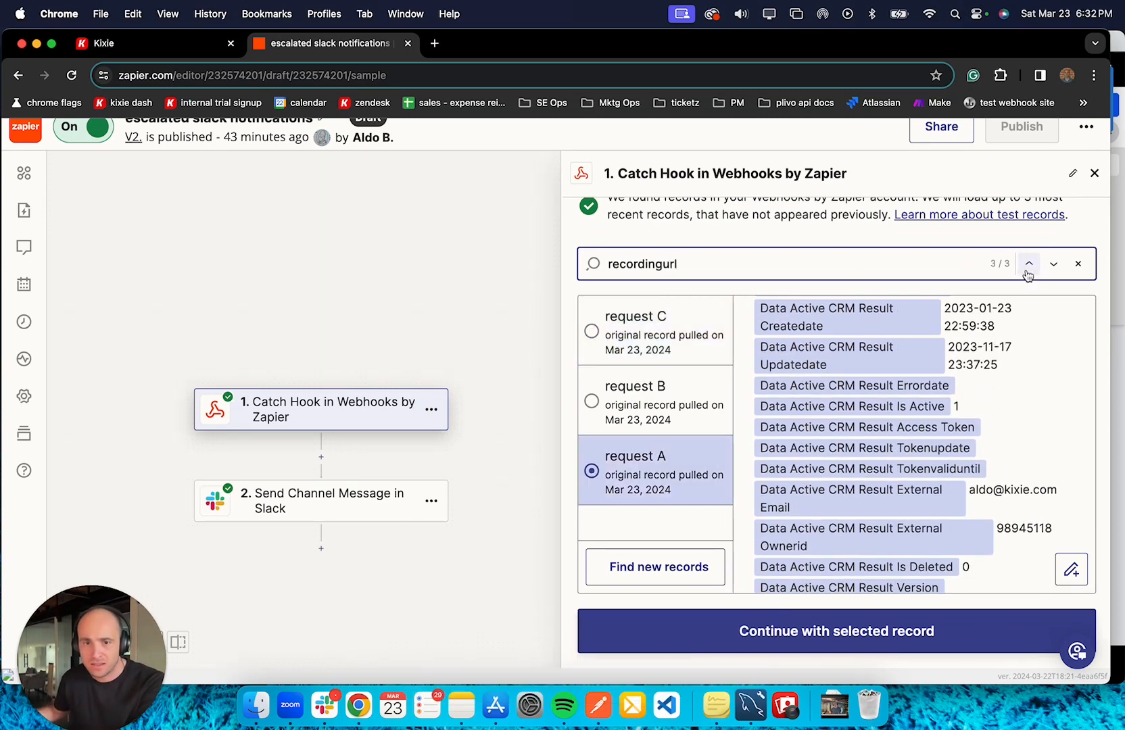
pyautogui.scroll(-10, 867, 421)
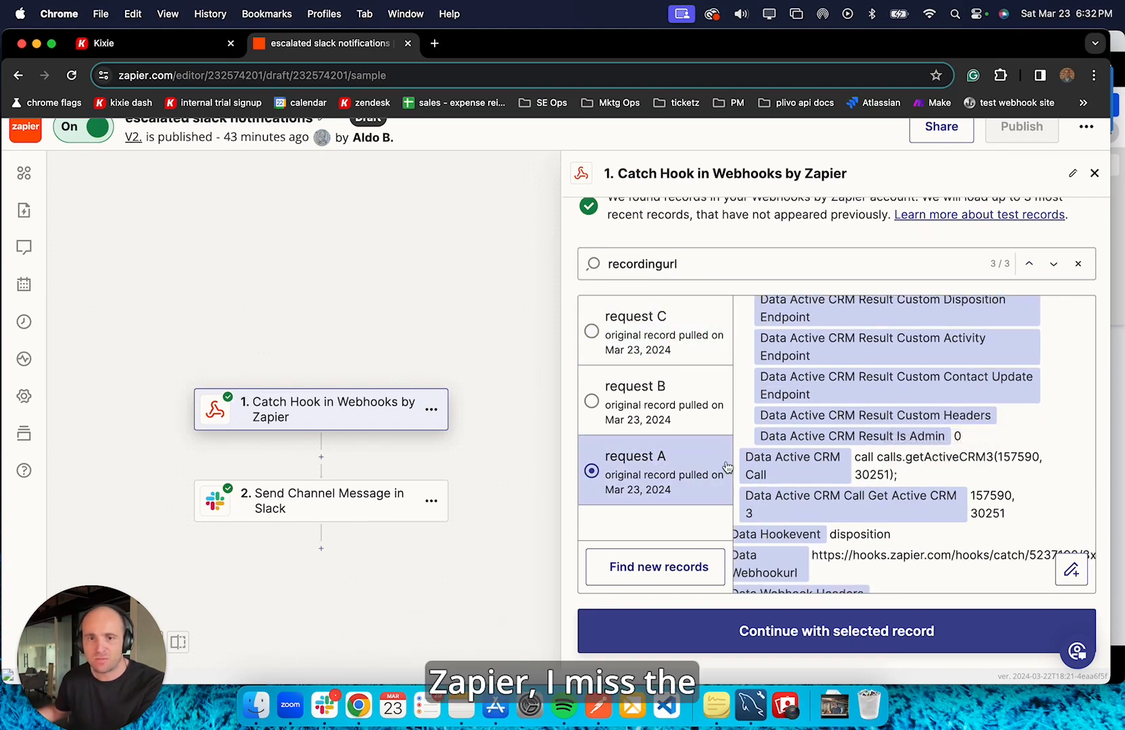
pyautogui.scroll(-2, 872, 455)
pyautogui.scroll(10, 872, 455)
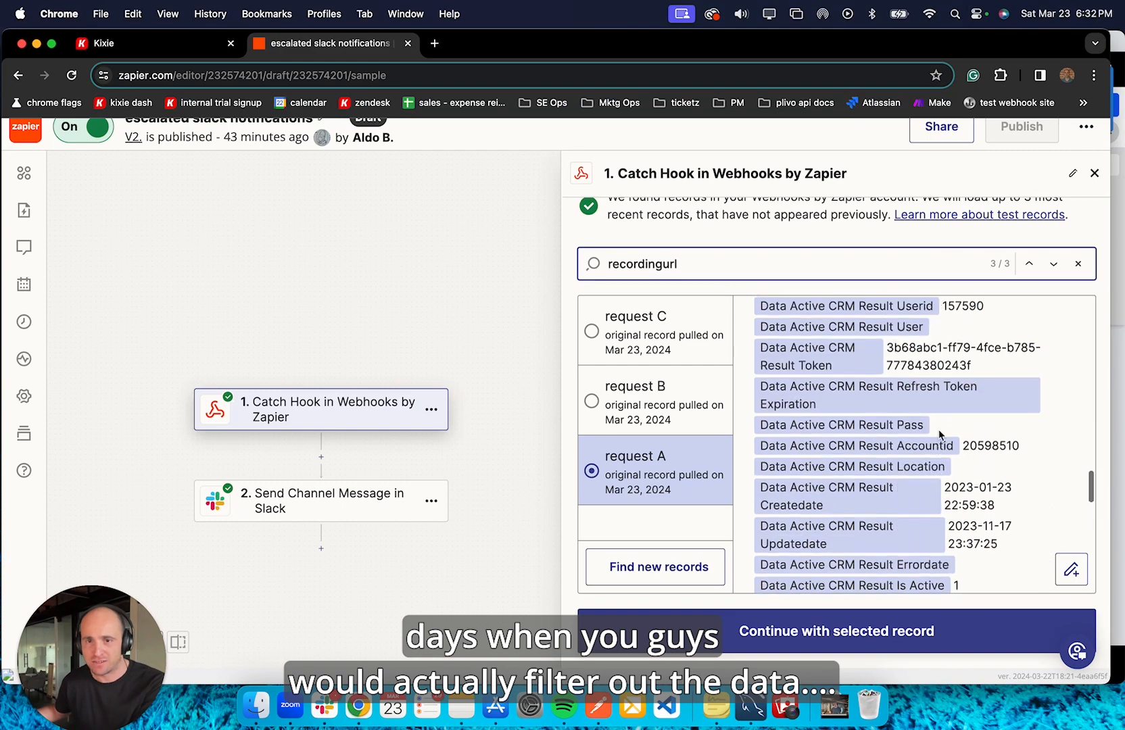
pyautogui.scroll(10, 940, 435)
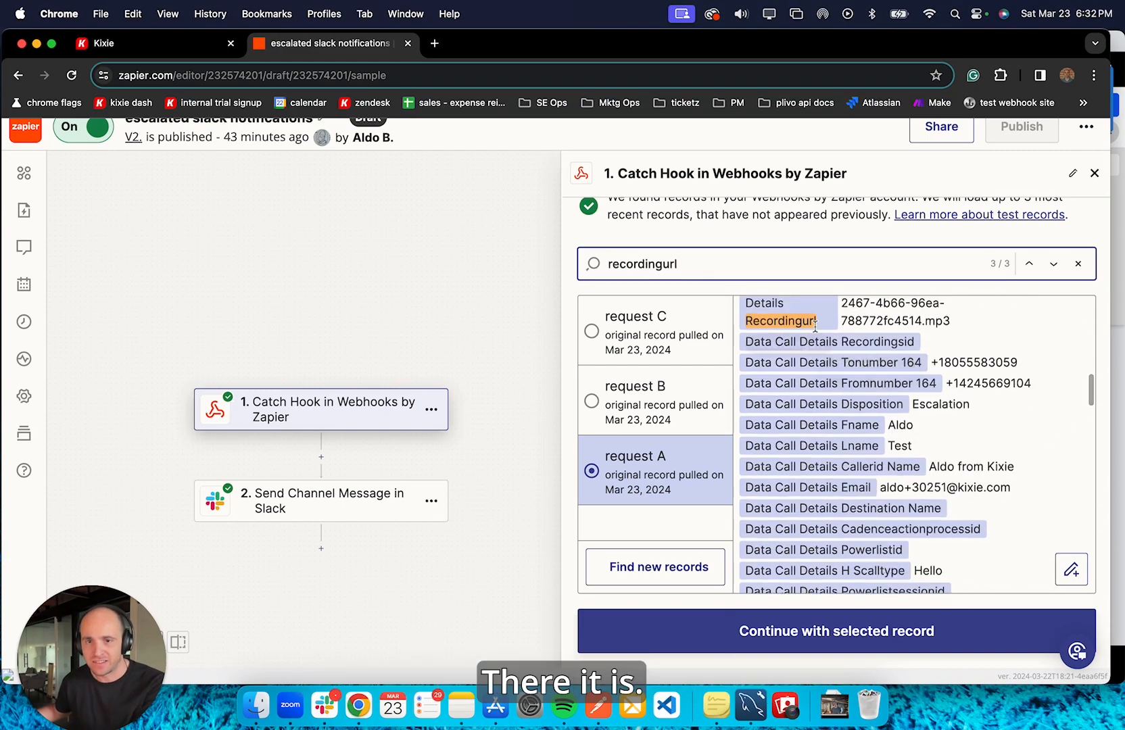
# - Open the Zap's Send Channel Message in Slack step and look at the available event options, keeping Send Channel Message
pyautogui.scroll(1, 814, 326)
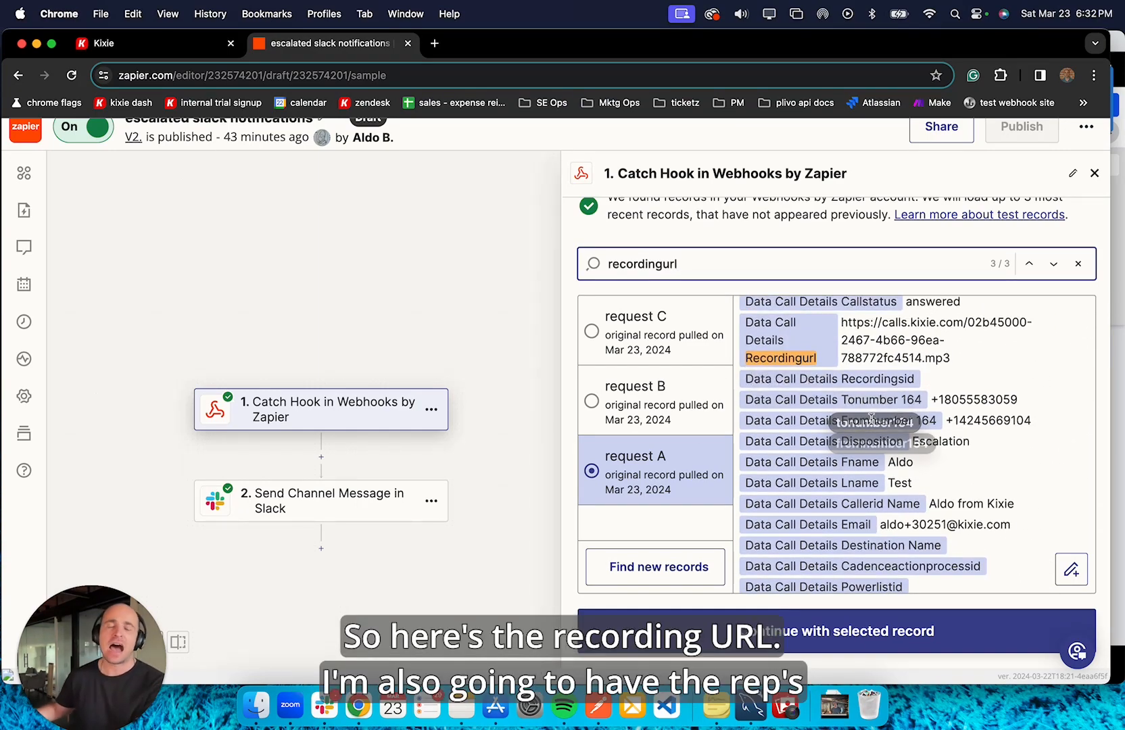
pyautogui.click(350, 513)
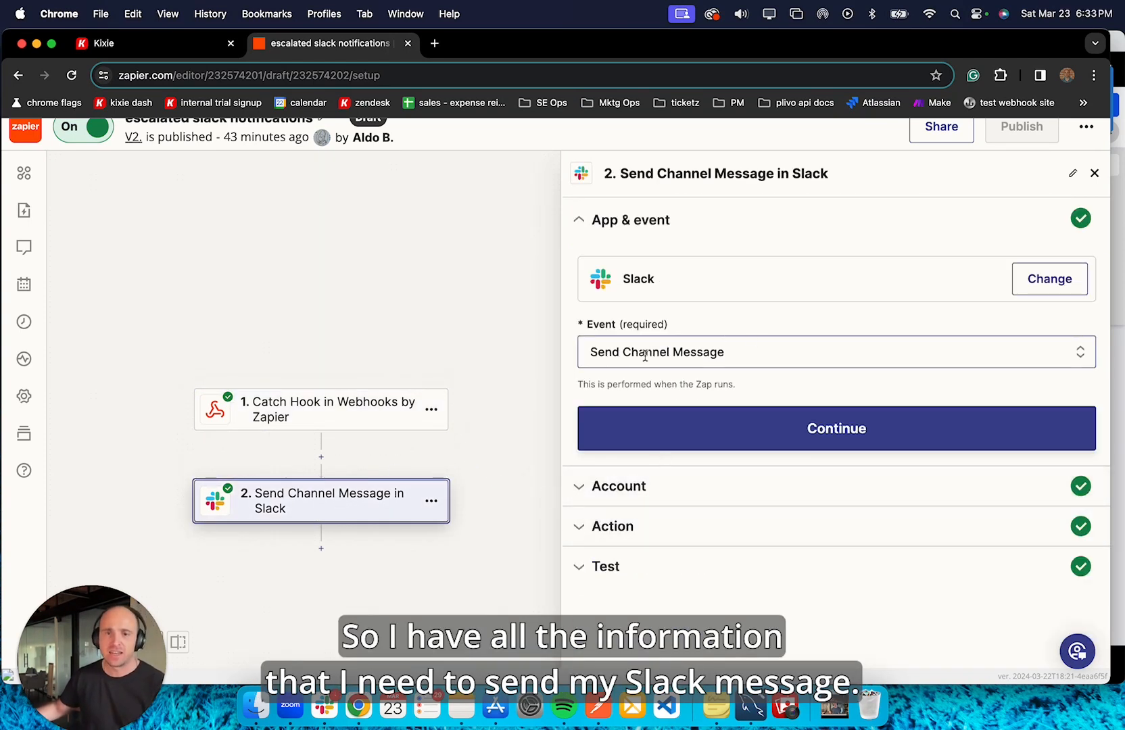
pyautogui.scroll(-5, 365, 428)
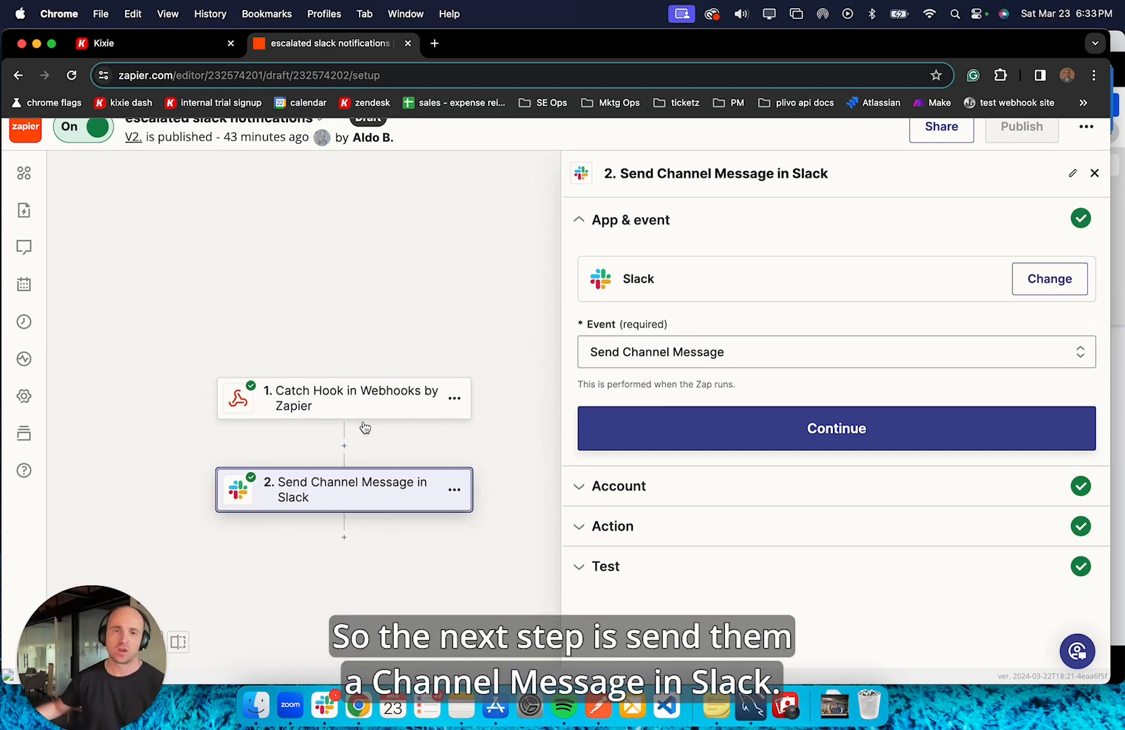
pyautogui.scroll(-1, 367, 429)
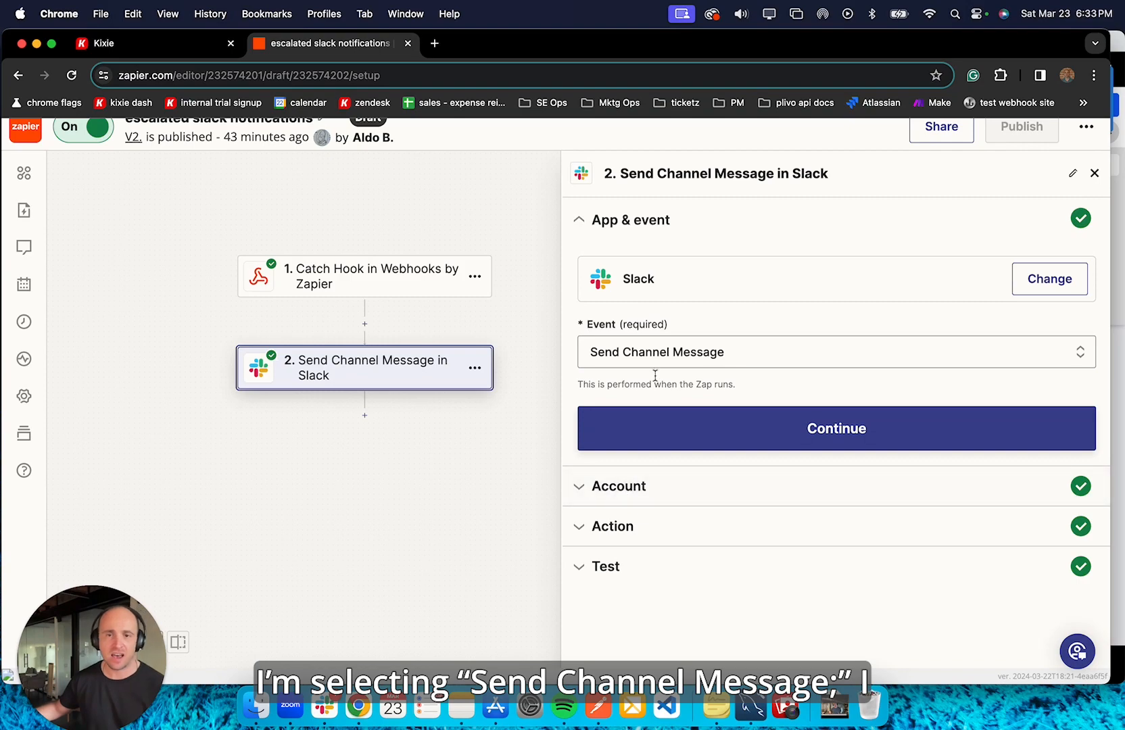
pyautogui.click(633, 351)
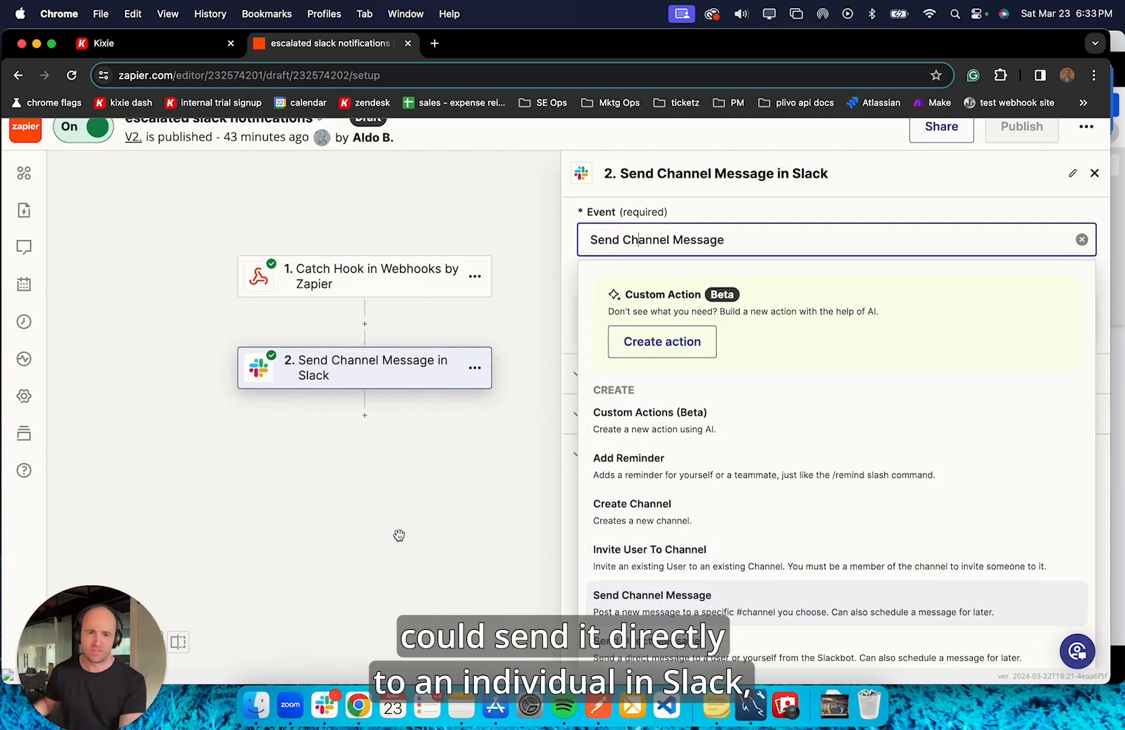
pyautogui.click(451, 575)
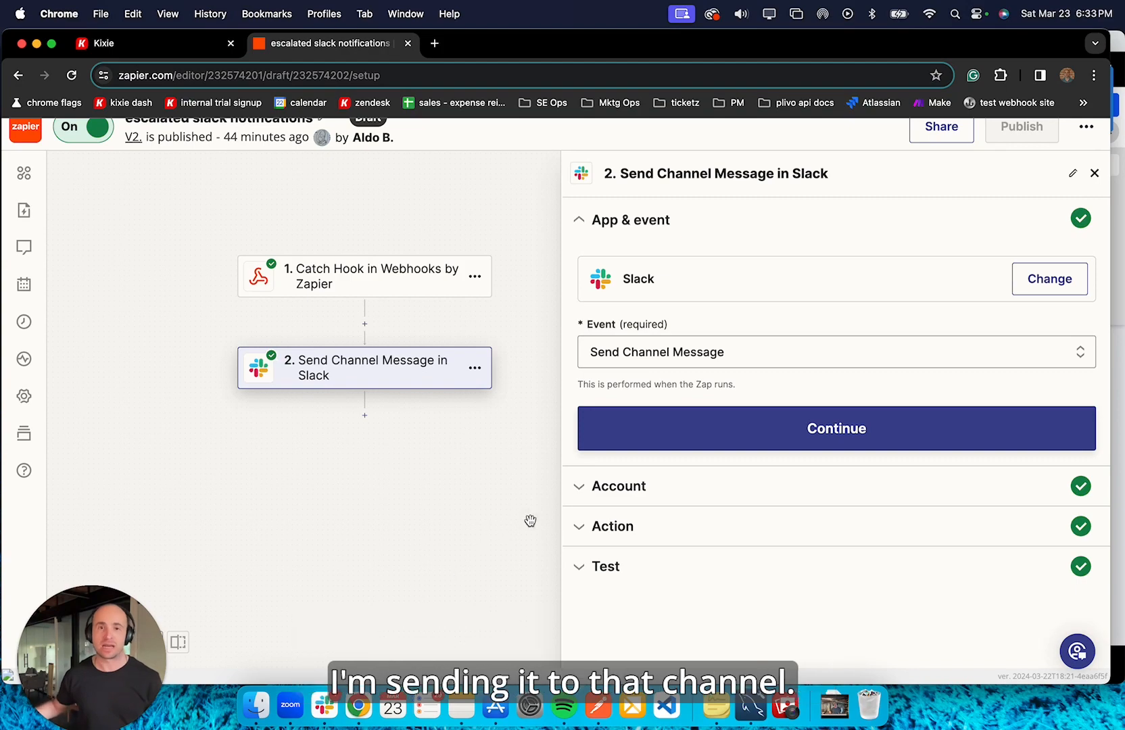
# - Show the Slack step's channel and message text settings, and open the call's outcome form in the Kixie PowerCall dialer
pyautogui.click(668, 531)
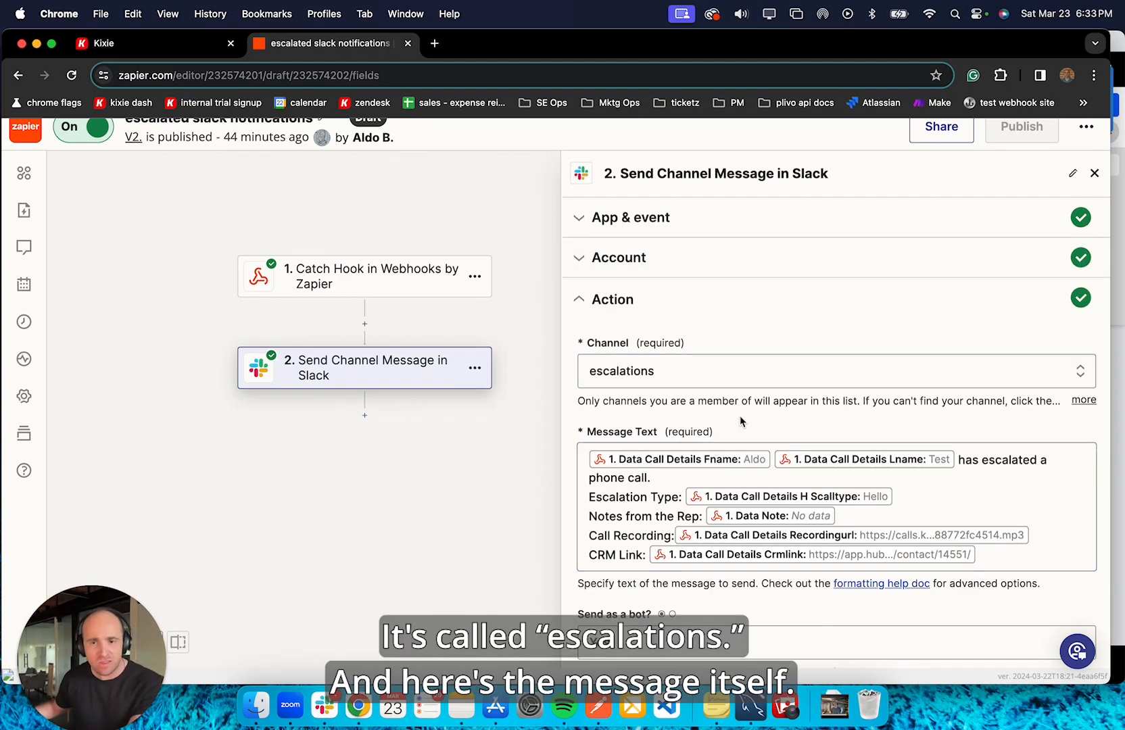
pyautogui.scroll(-3, 737, 412)
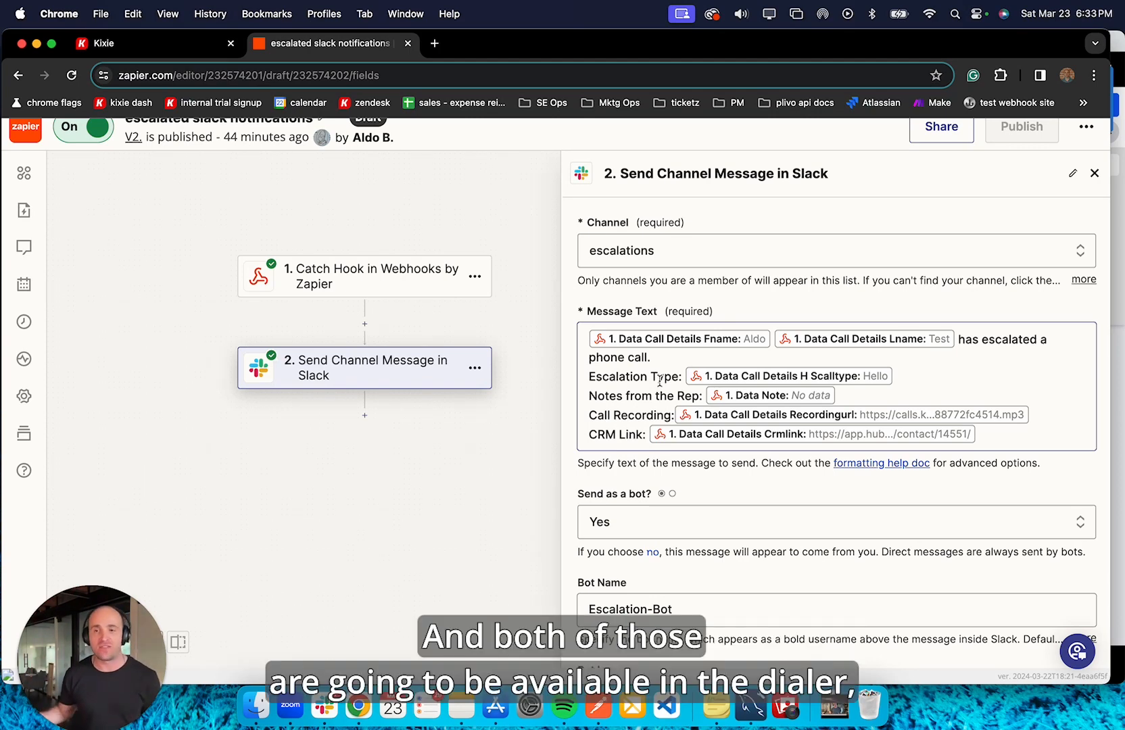
pyautogui.click(1119, 266)
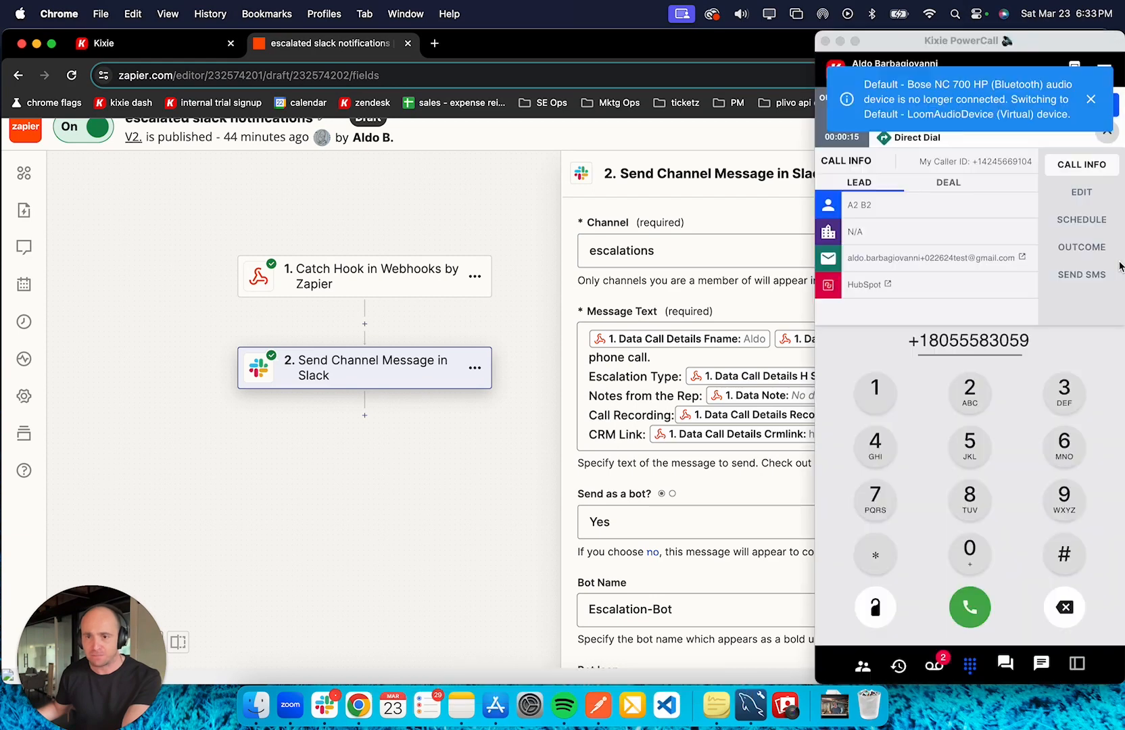
pyautogui.click(1080, 247)
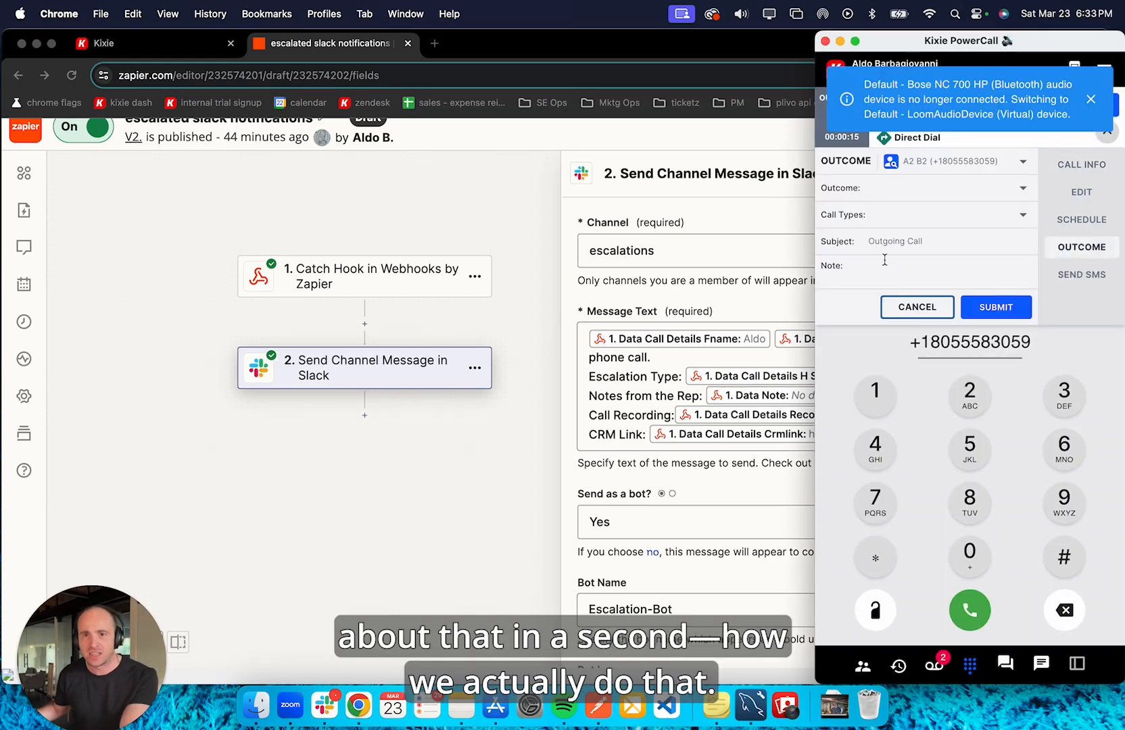
pyautogui.click(487, 530)
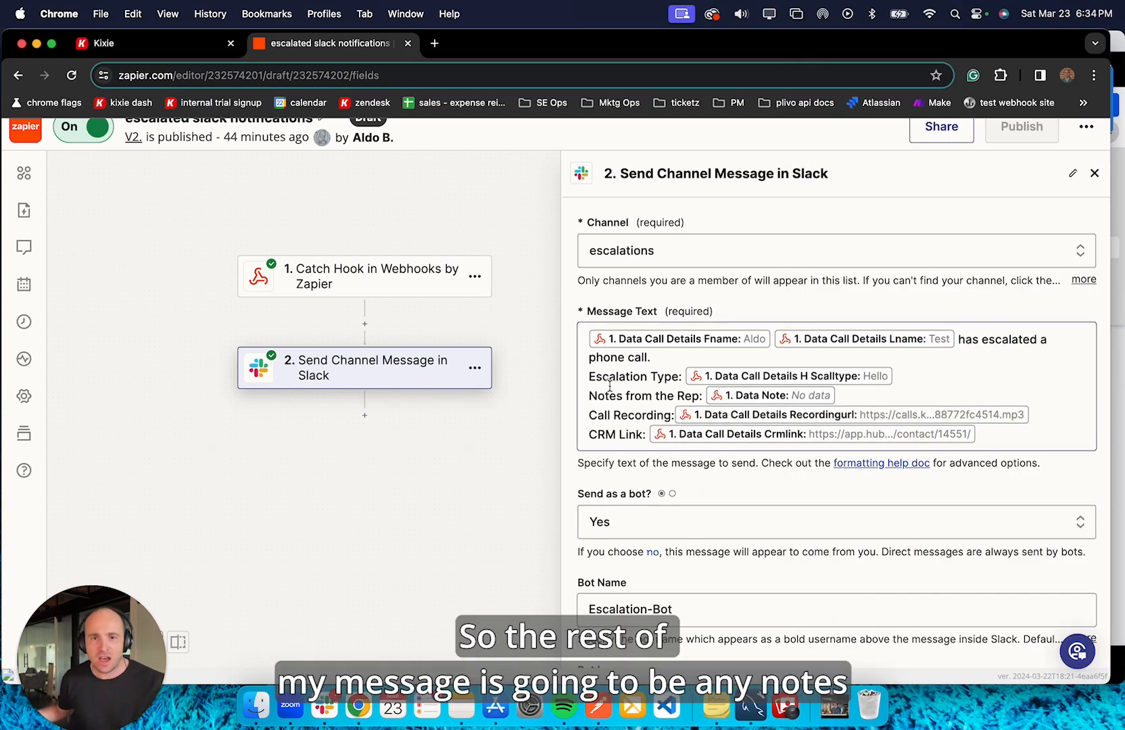
# - Review the Slack step's message text and bot settings in Zapier, and close the step's settings
pyautogui.scroll(-1, 610, 385)
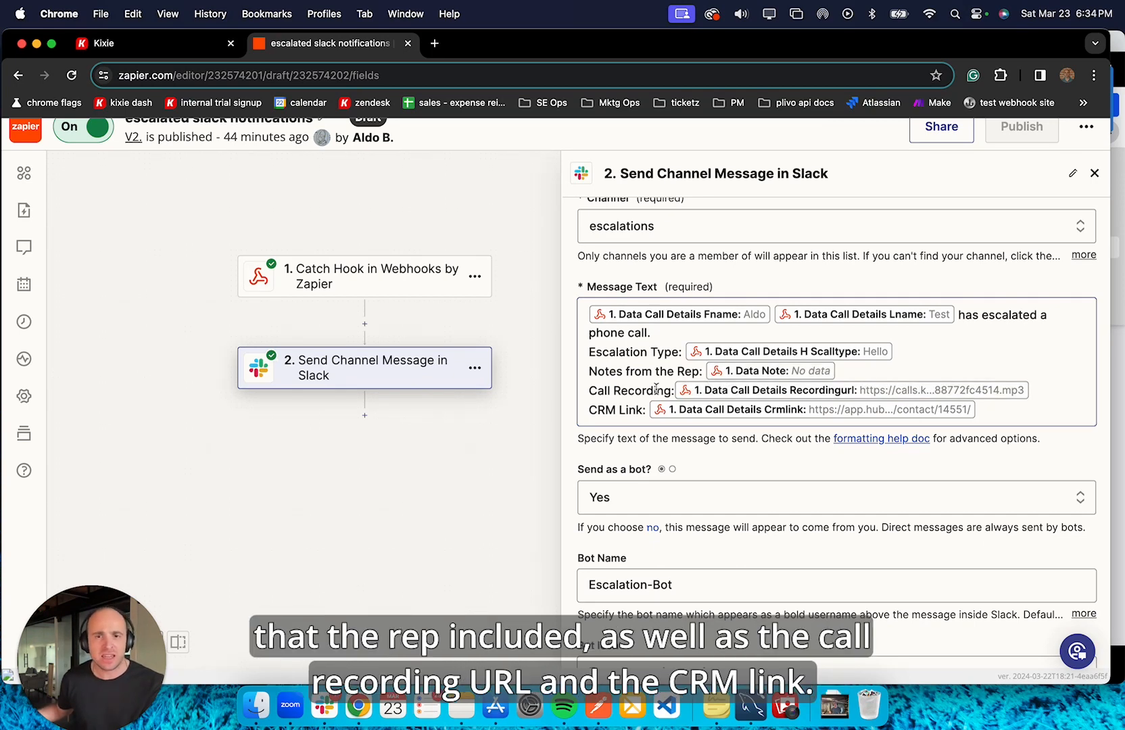
pyautogui.scroll(-1, 642, 387)
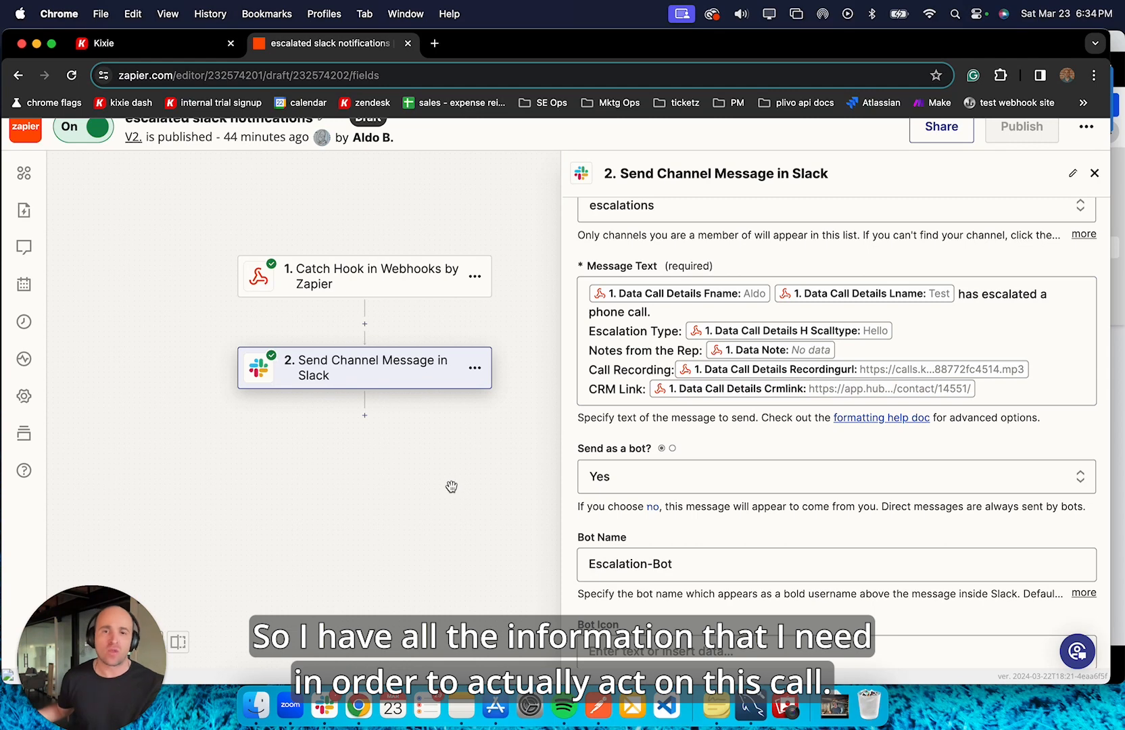
pyautogui.click(1096, 173)
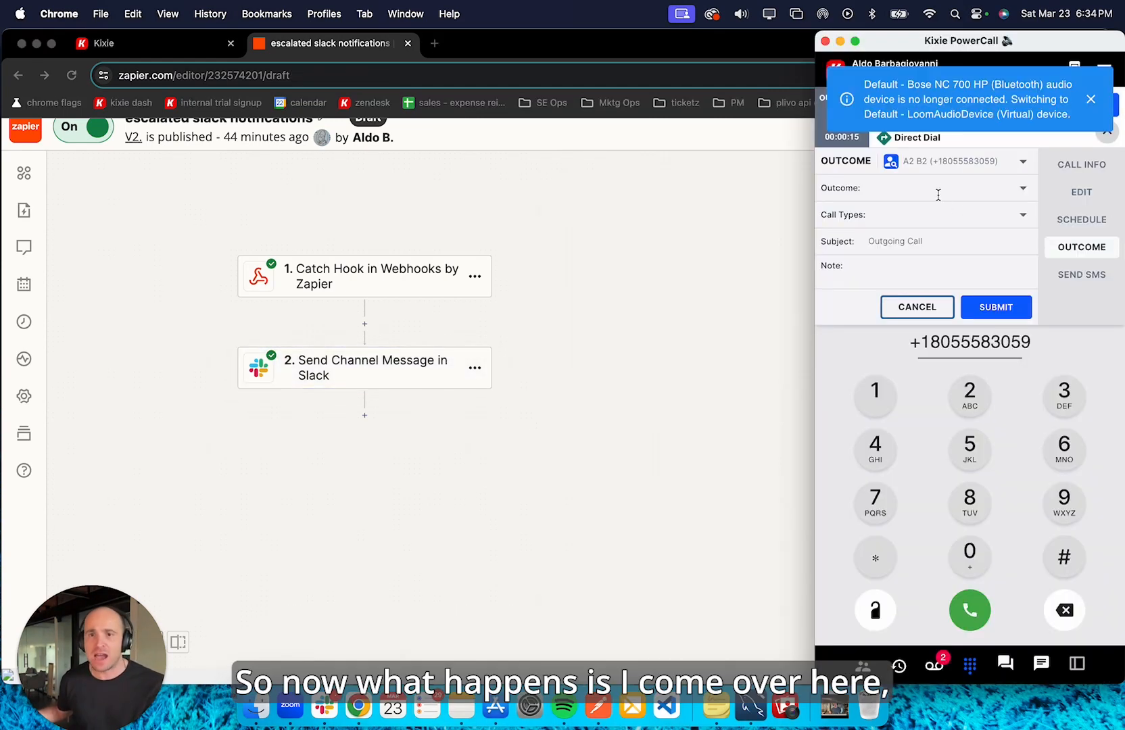
# - In the Kixie PowerCall dialer, dismiss the audio device notice and set the outcome to Escalation with call type Technical Support
pyautogui.click(932, 189)
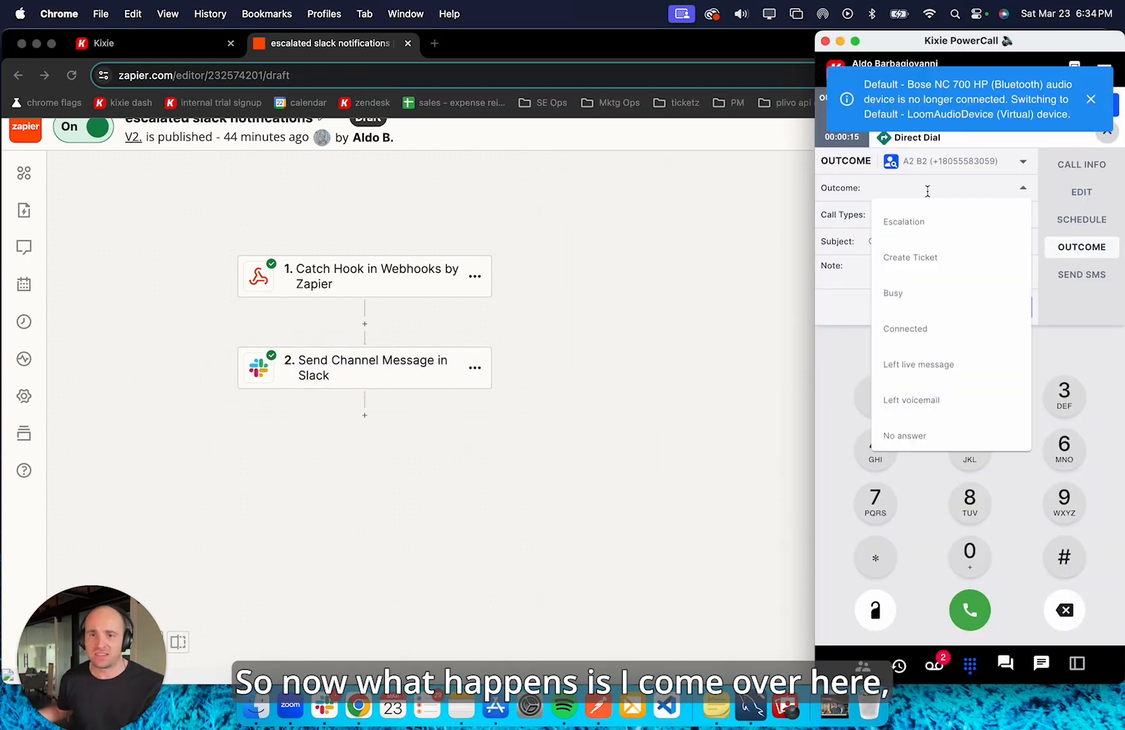
pyautogui.click(1090, 99)
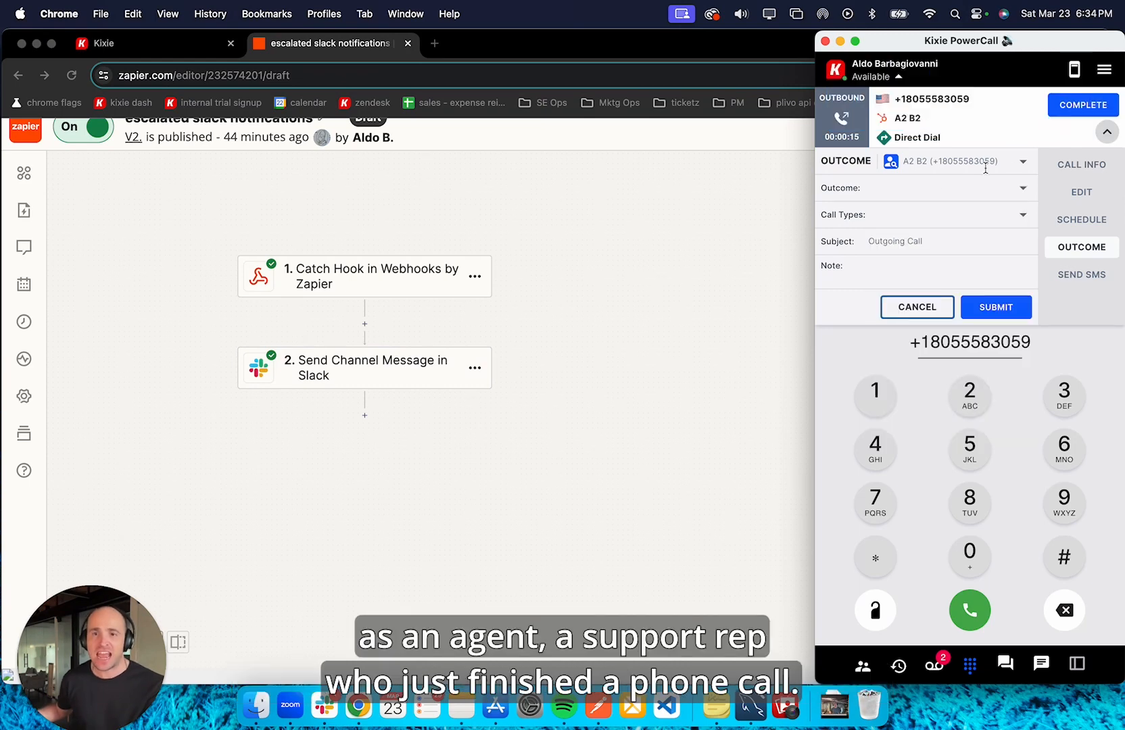
pyautogui.click(937, 188)
pyautogui.click(919, 223)
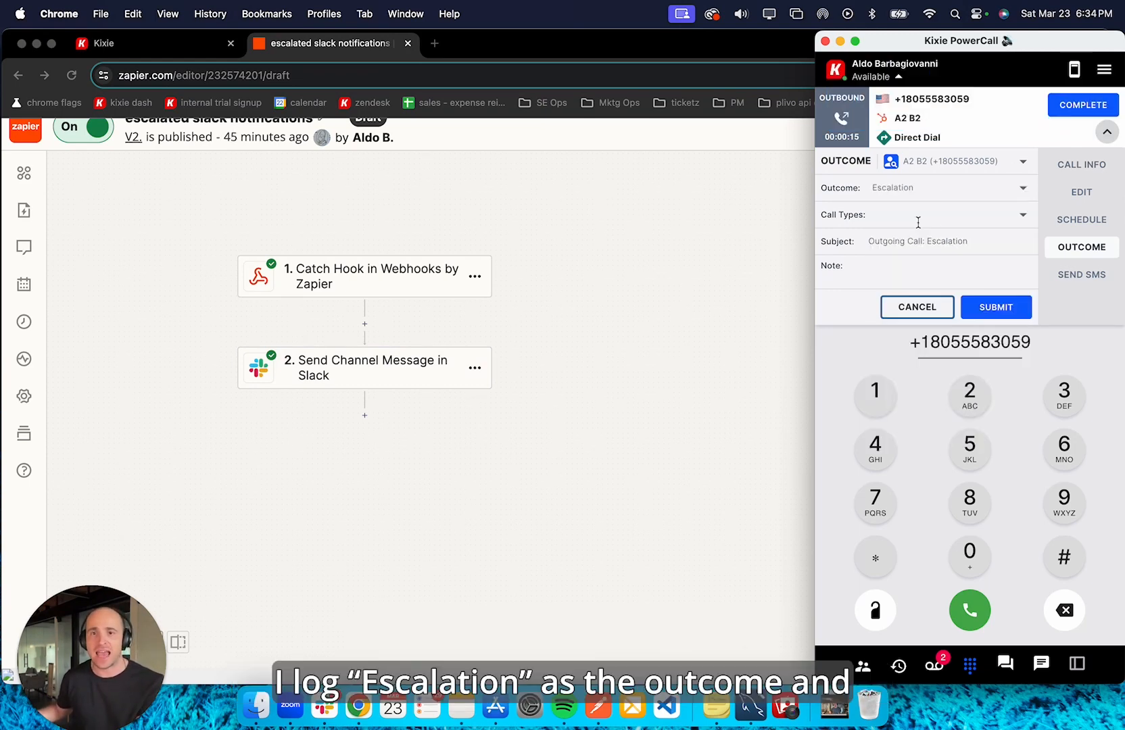
pyautogui.click(913, 214)
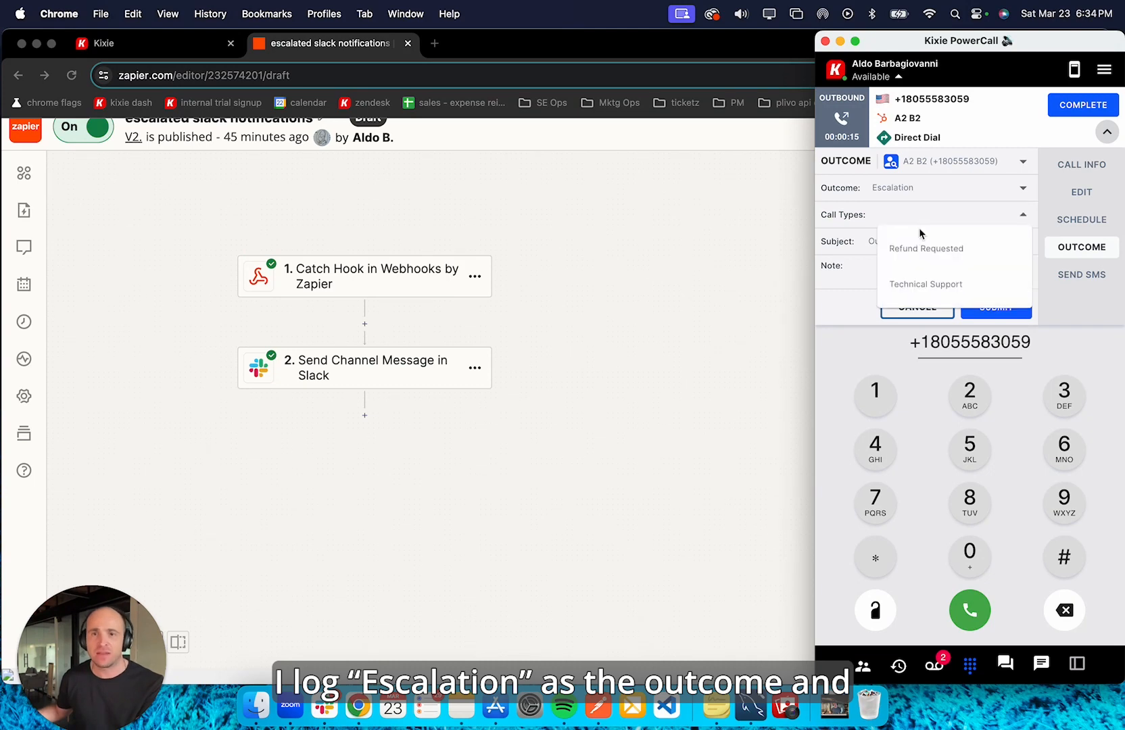
pyautogui.click(935, 287)
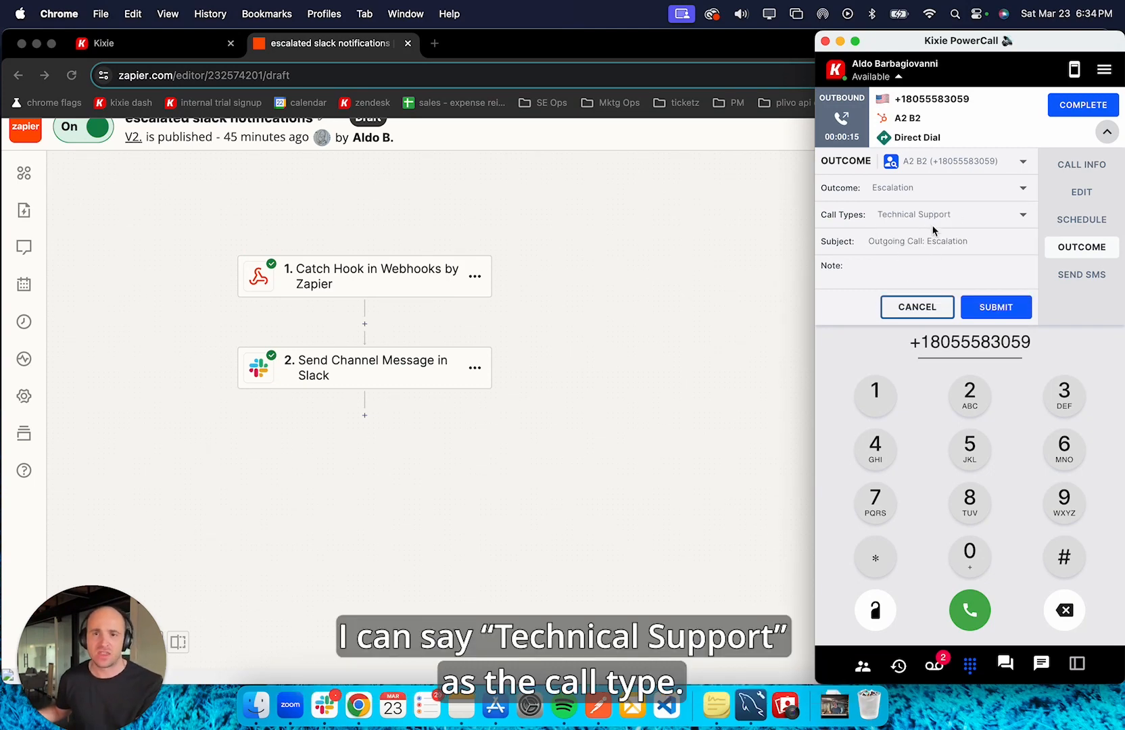
# - Add the note "They already tried unplugging and plugging back in." to the call outcome and submit it
pyautogui.click(918, 263)
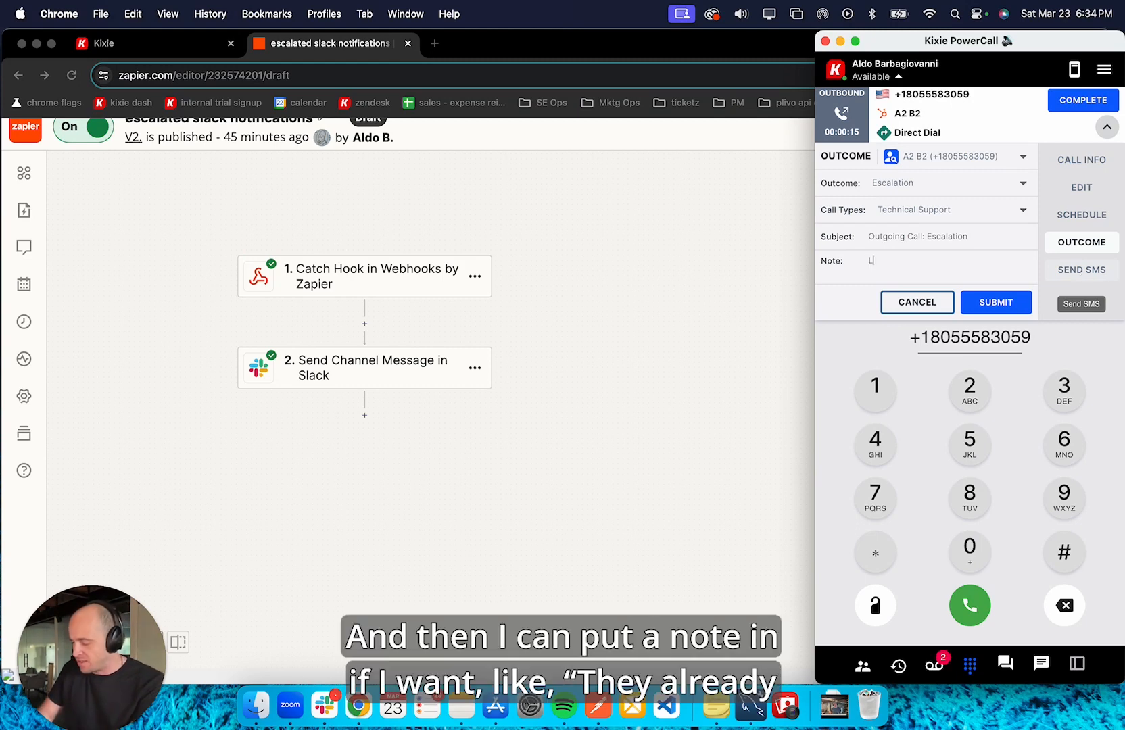
pyautogui.write('They alrea')
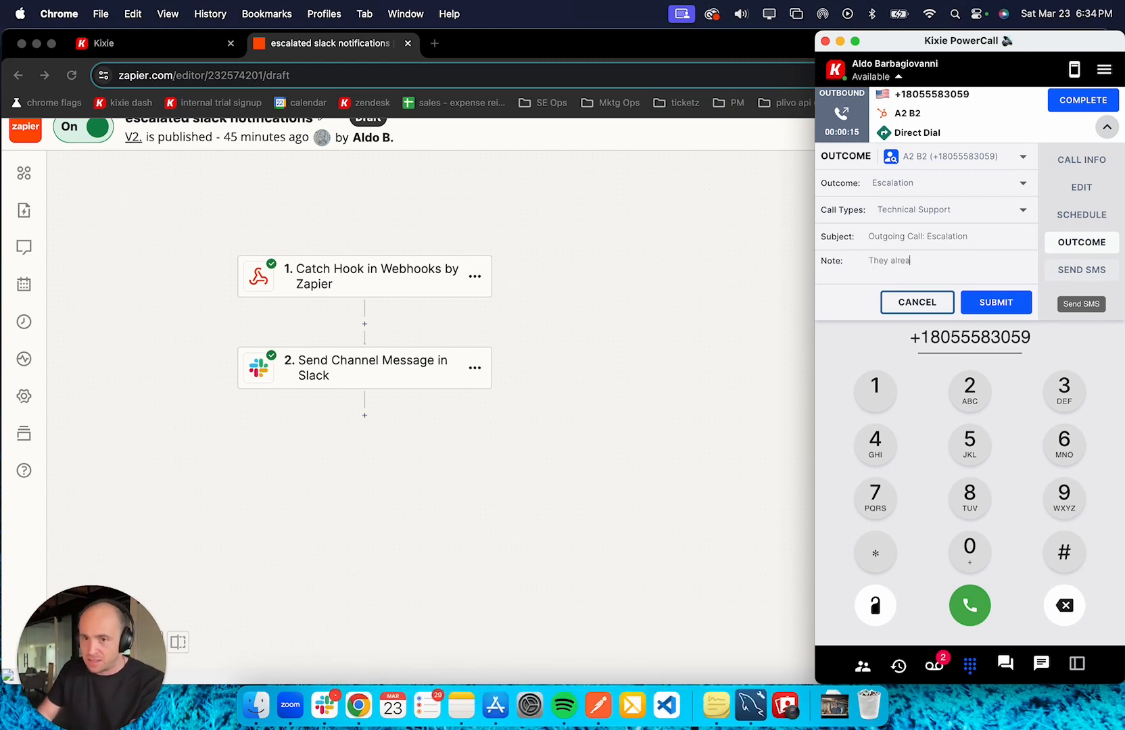
pyautogui.write('dy tried')
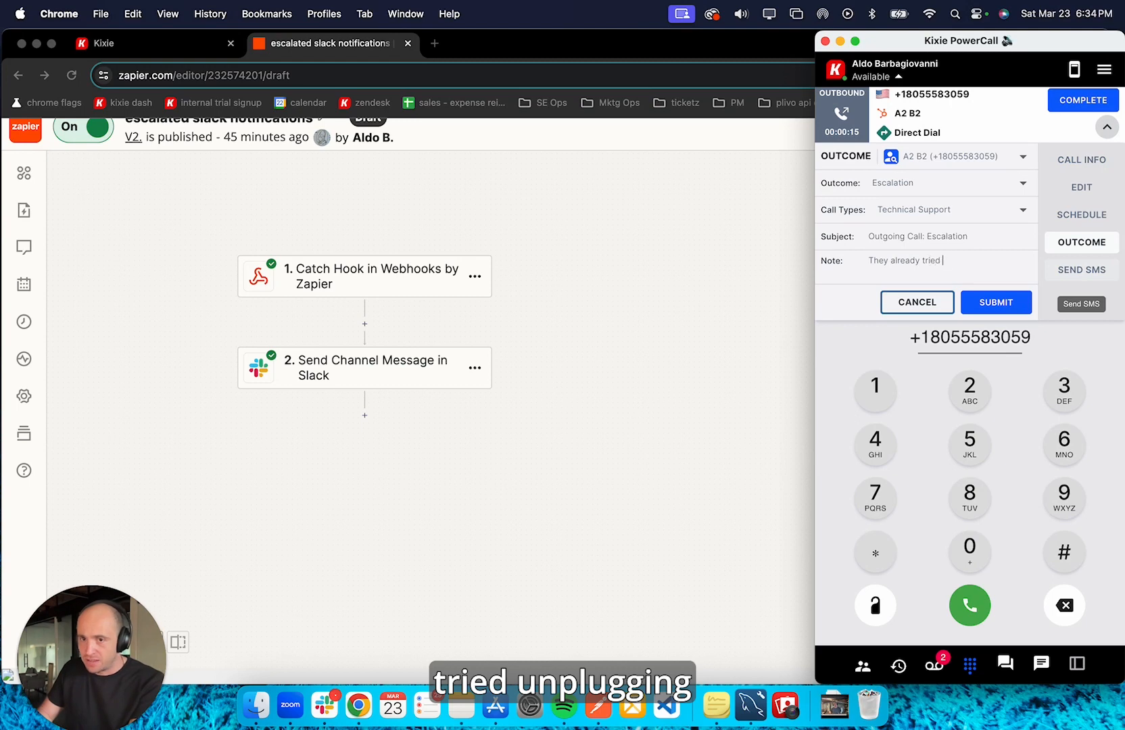
pyautogui.write('nd p')
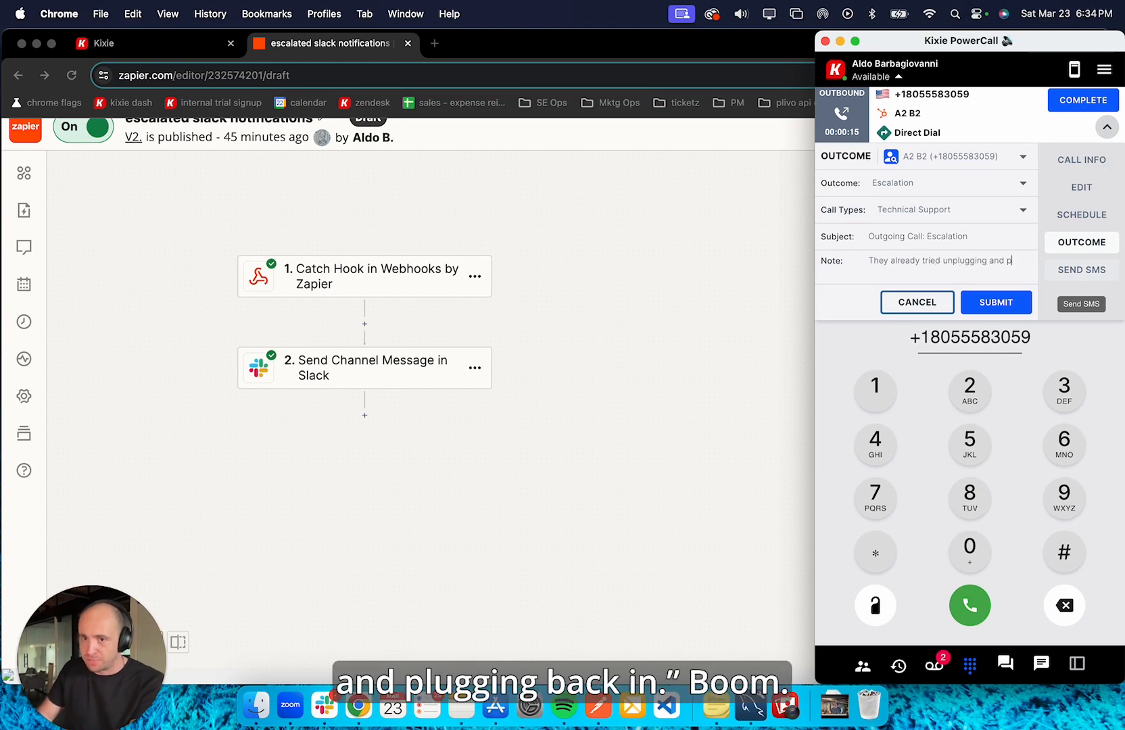
pyautogui.write('lugging back in.')
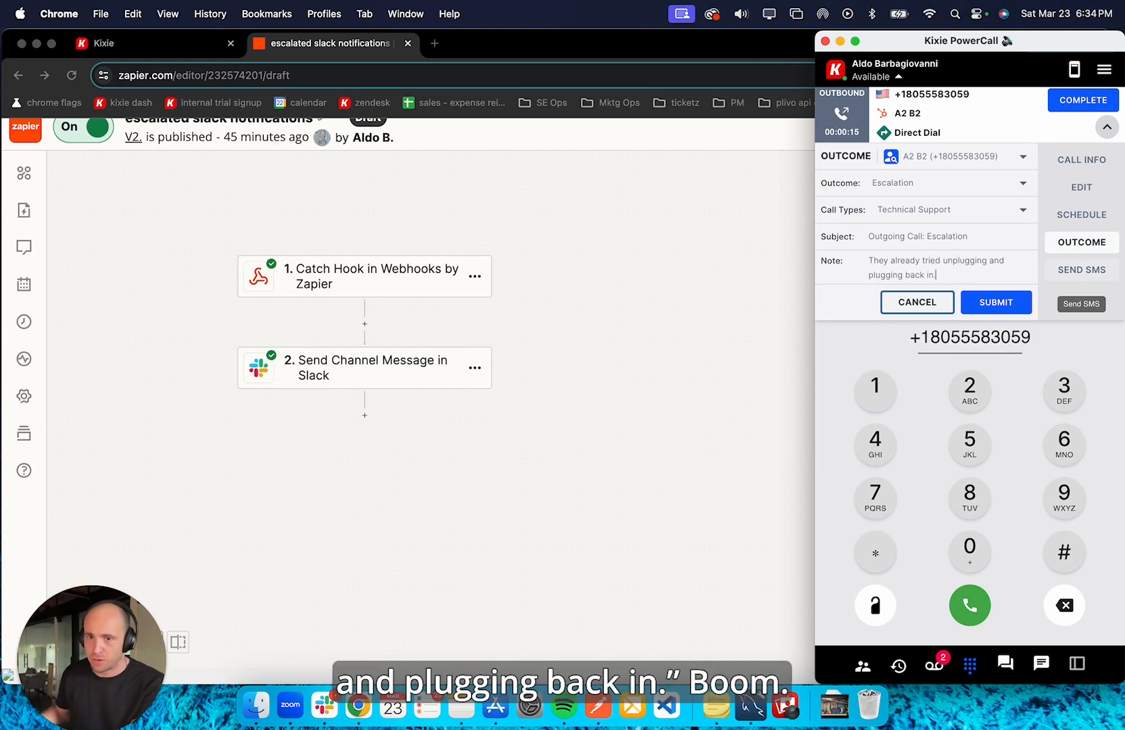
pyautogui.click(985, 309)
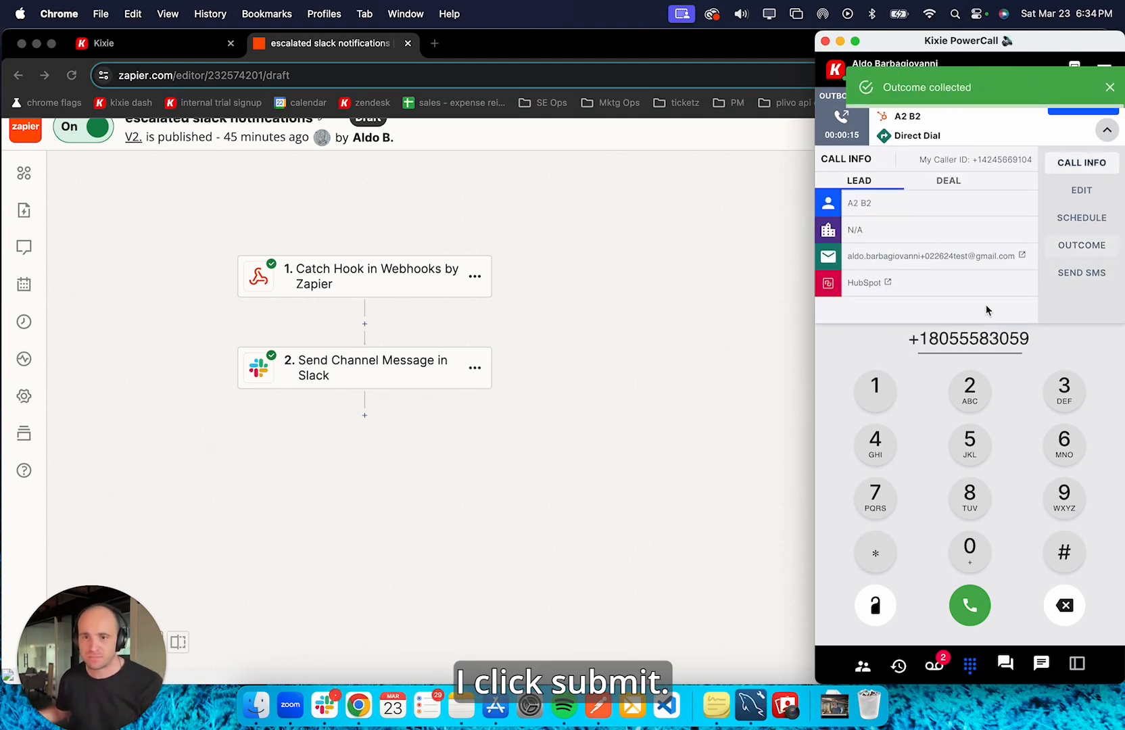
# - Switch to the escalations channel in Slack and reposition the window to check for the escalation notification
pyautogui.click(659, 370)
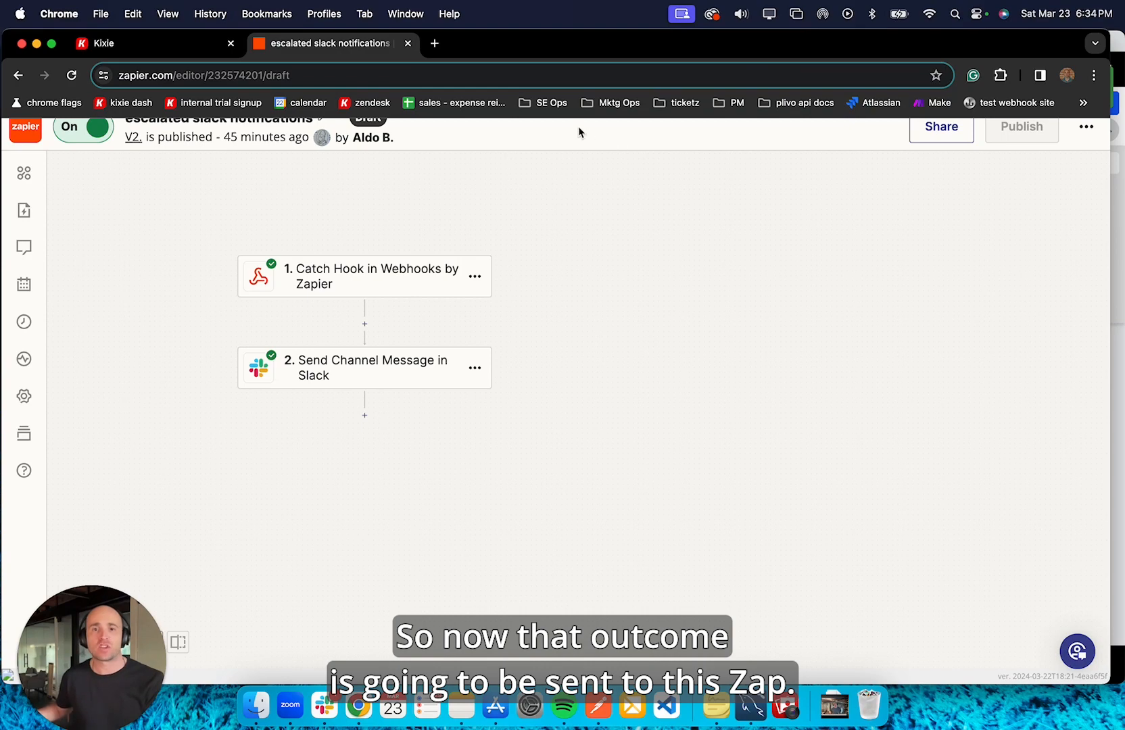
pyautogui.click(334, 722)
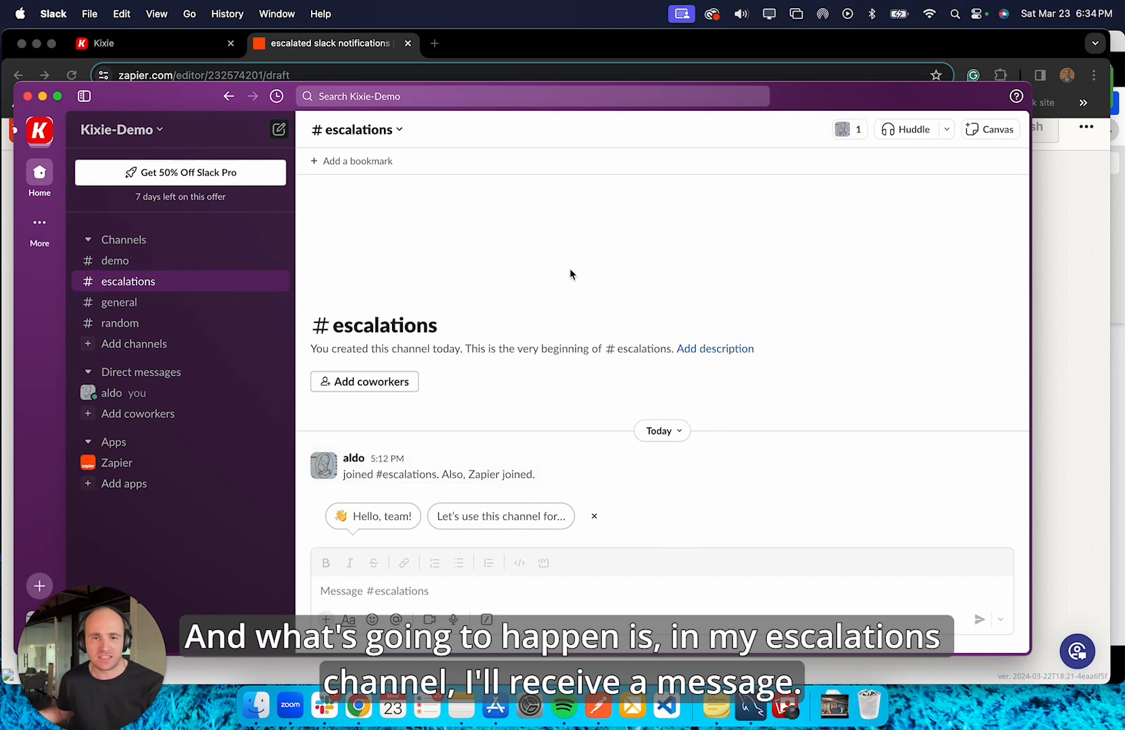
pyautogui.moveTo(845, 100); pyautogui.dragTo(933, 83)
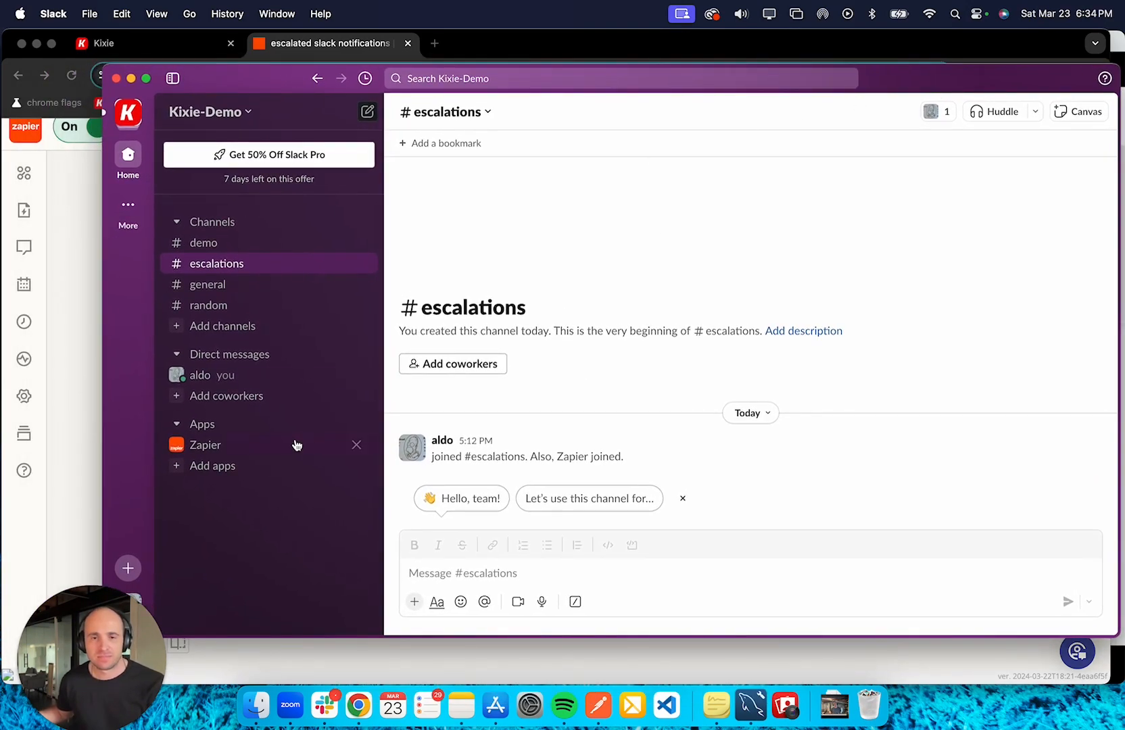
pyautogui.click(652, 605)
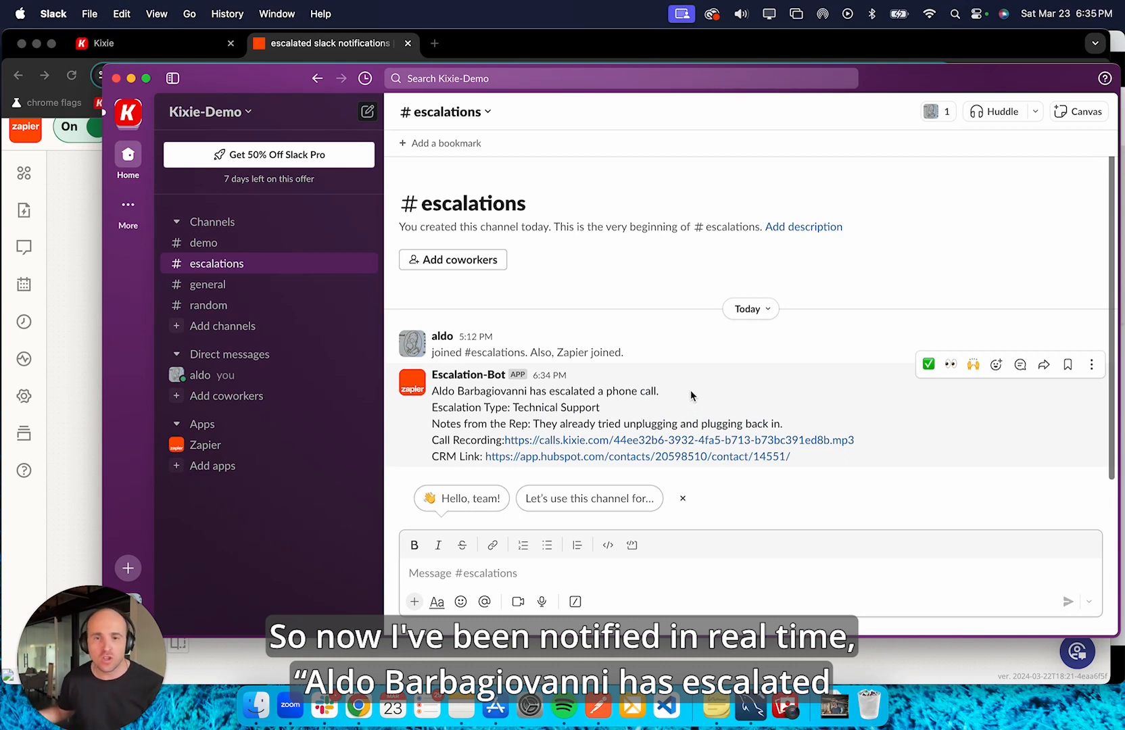
# - Highlight the escalated call sentence, the escalation type and the rep's notes in the Escalation-Bot message
pyautogui.moveTo(693, 396); pyautogui.dragTo(443, 392)
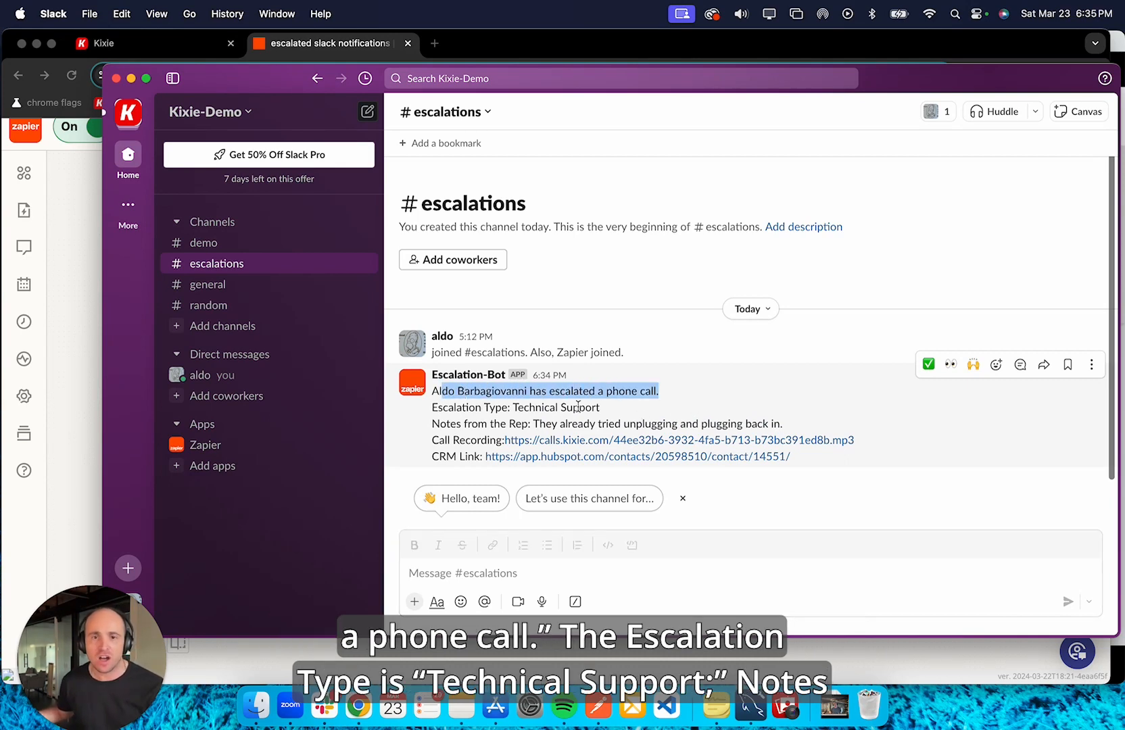
pyautogui.moveTo(601, 408); pyautogui.dragTo(438, 410)
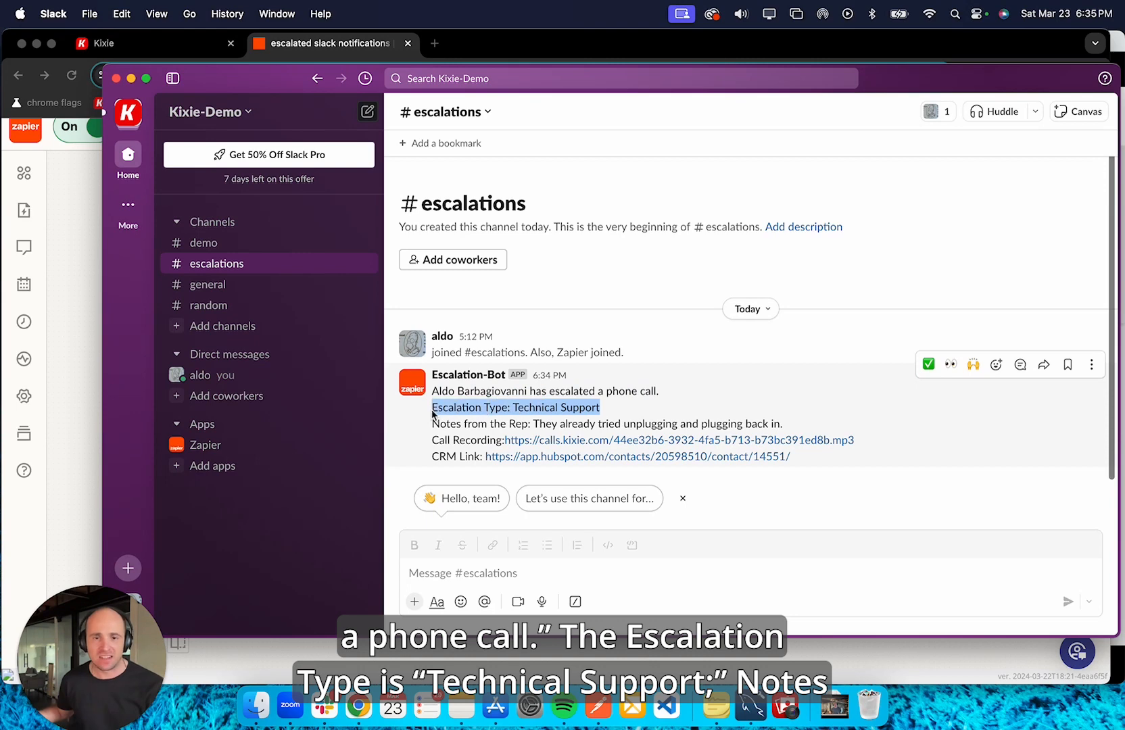
pyautogui.click(575, 404)
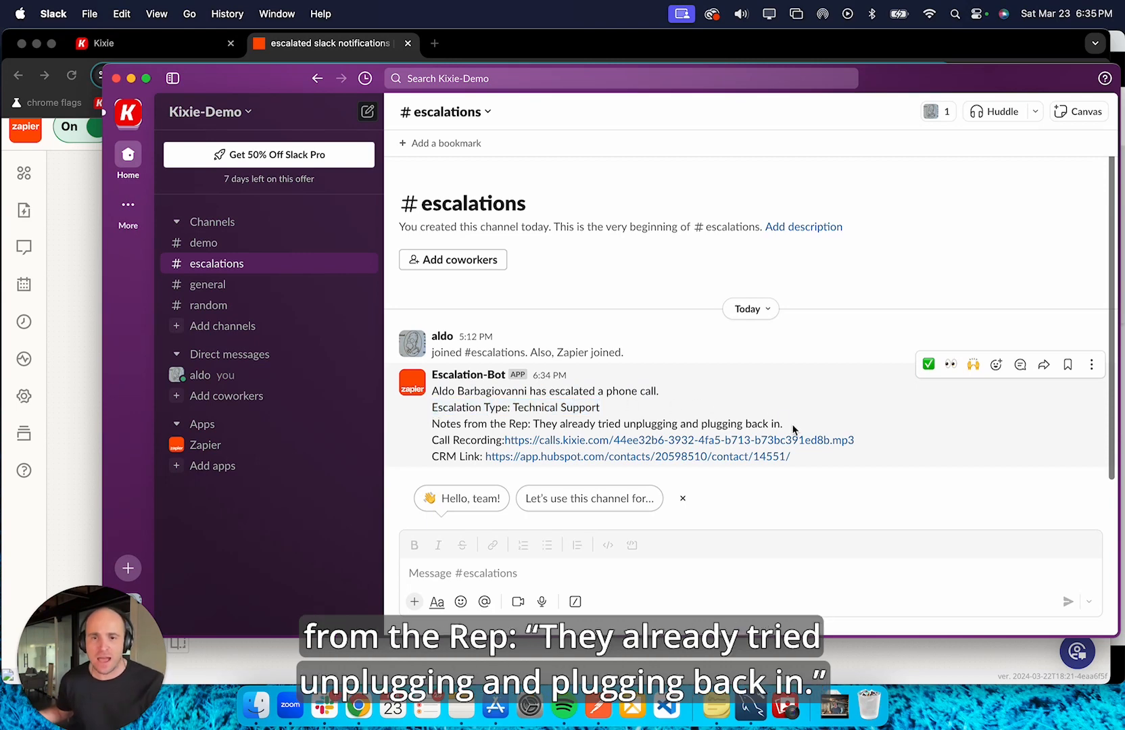
pyautogui.moveTo(794, 429); pyautogui.dragTo(533, 429)
pyautogui.click(609, 410)
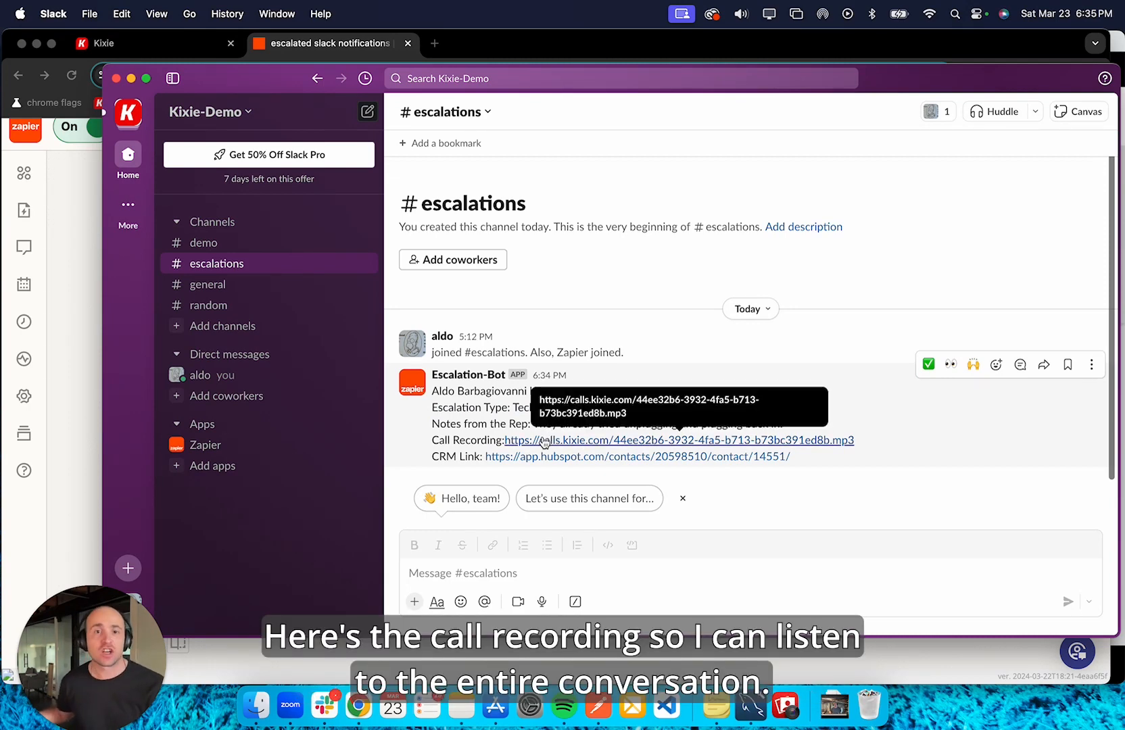